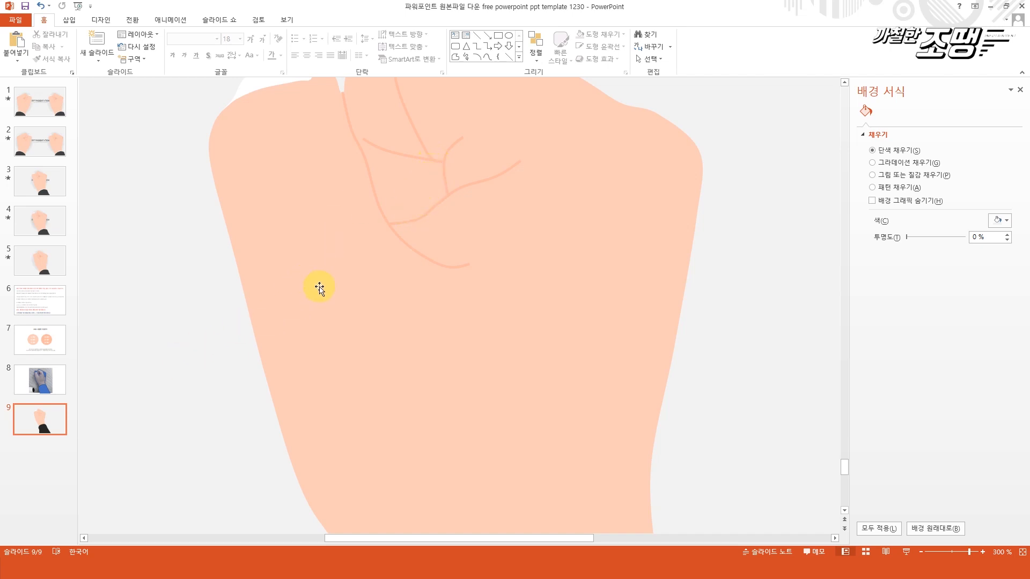
Draw a small closed freeform shape about 0.9 cm high and 0.57 cm wide between the finger creases and give it a gradient fill.
left_click(69, 20)
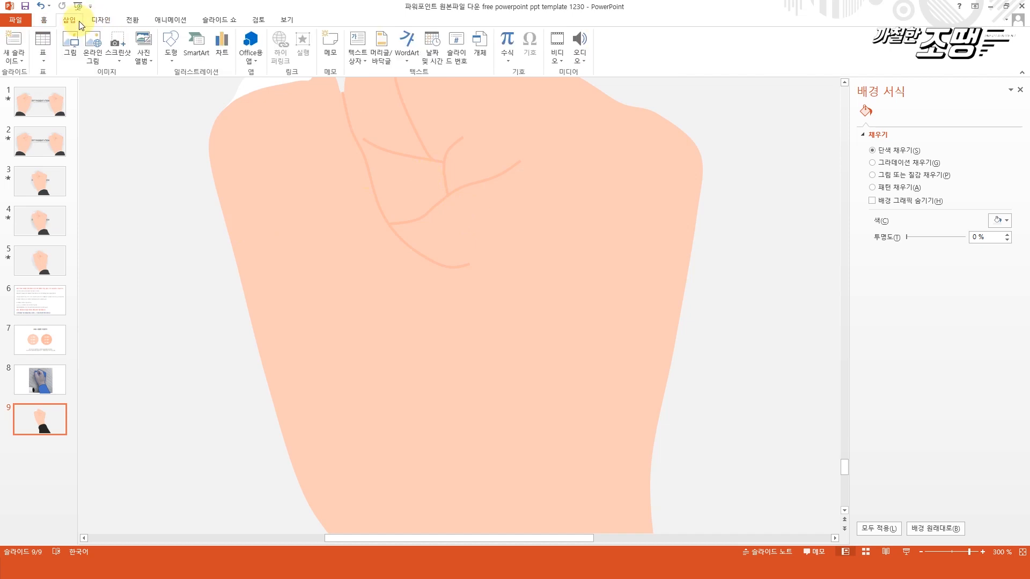
left_click(170, 53)
left_click(273, 118)
mouse_move(413, 156)
left_mouse_down()
mouse_move(426, 206)
mouse_move(447, 196)
mouse_move(425, 159)
left_mouse_up()
left_click(425, 160)
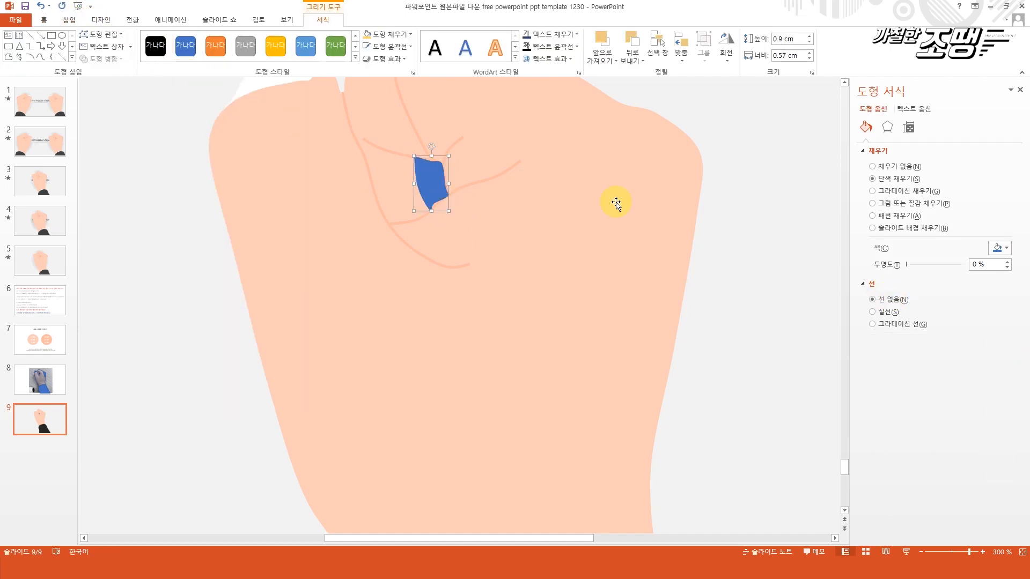
scroll(616, 202, "up", 1)
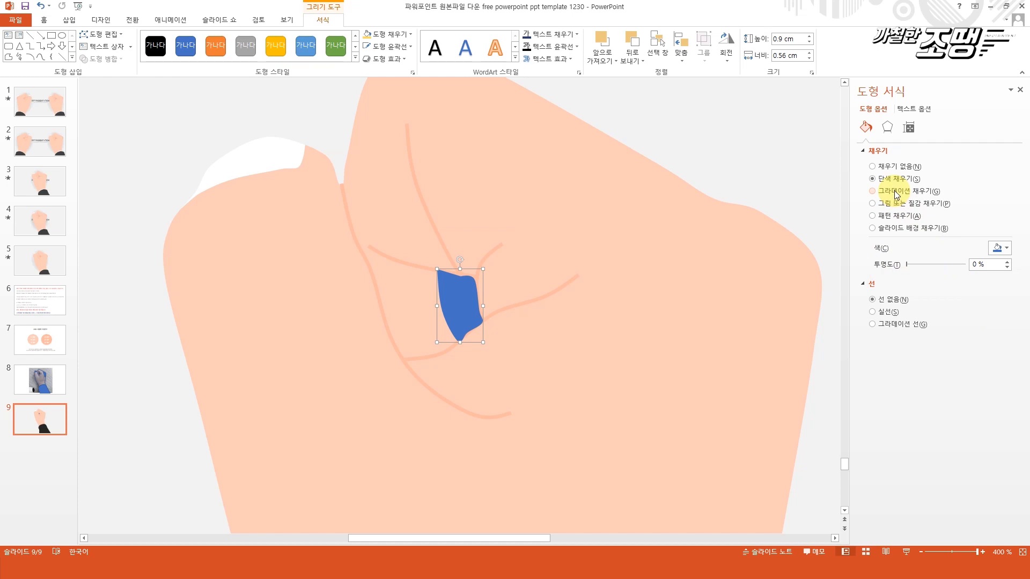
left_click(873, 191)
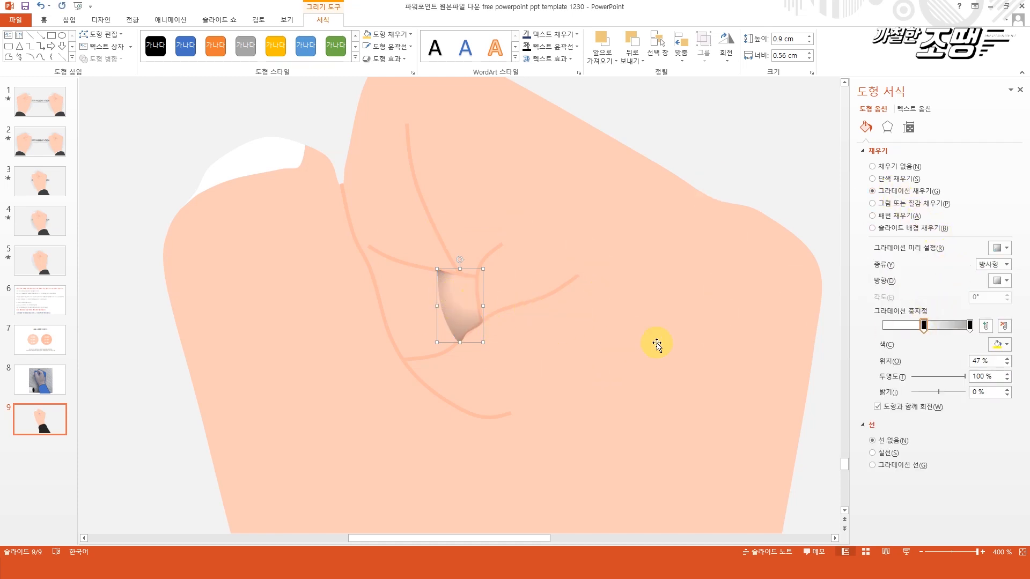
Bring the four finger crease lines around the gradient shape to the front.
mouse_move(308, 97)
left_mouse_down()
mouse_move(357, 160)
mouse_move(560, 310)
left_mouse_up()
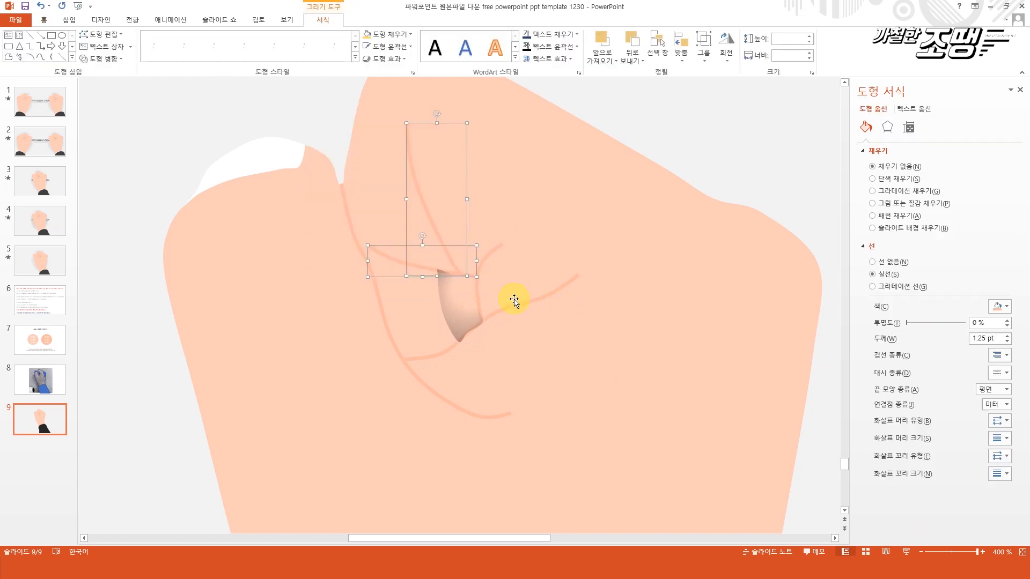
left_click(462, 304, "shift")
left_click(478, 296, "shift")
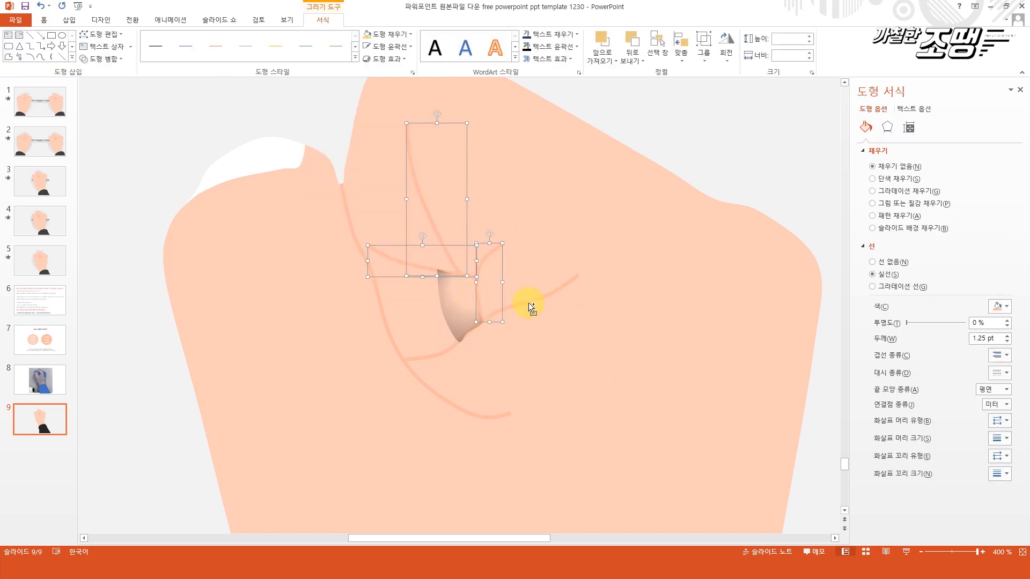
left_click(549, 294, "shift")
right_click(549, 294)
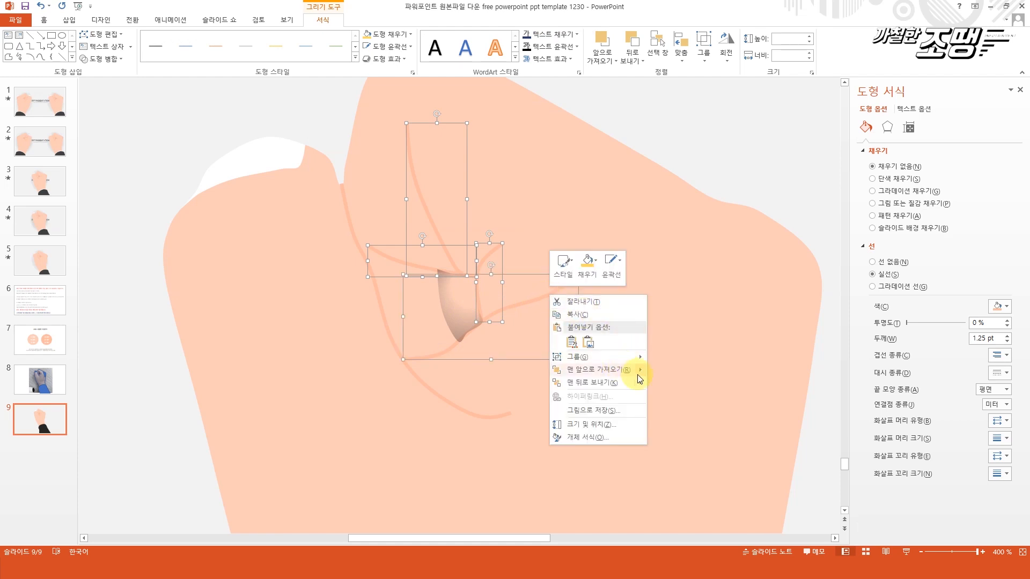
left_click(676, 371)
Make the small crease shape's gradient linear, with the transparent stop at 31% and the end stop's transparency at about 74%.
scroll(403, 361, "down", 5, "ctrl")
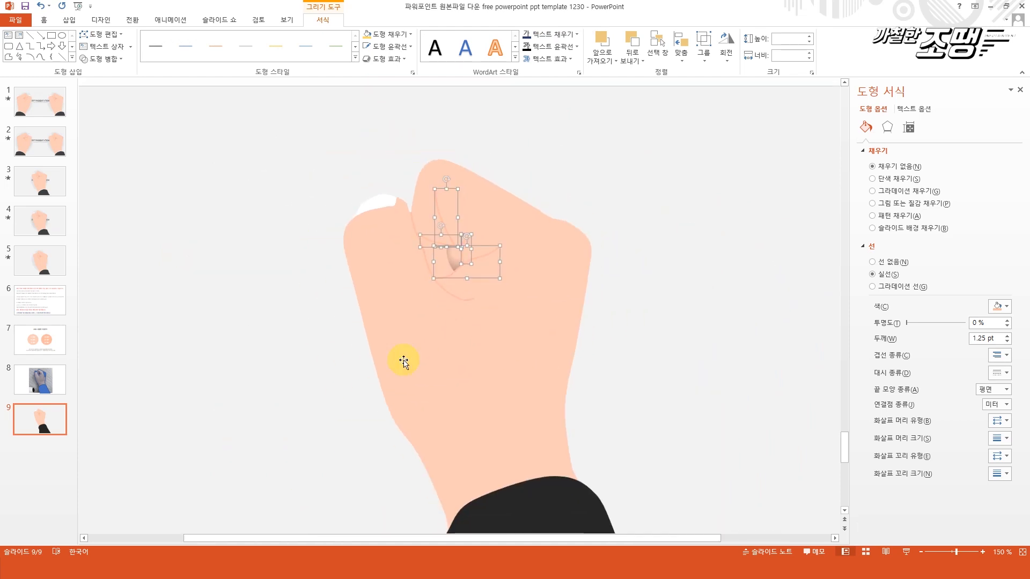
left_click(348, 351)
left_click(455, 257)
left_click(1006, 264)
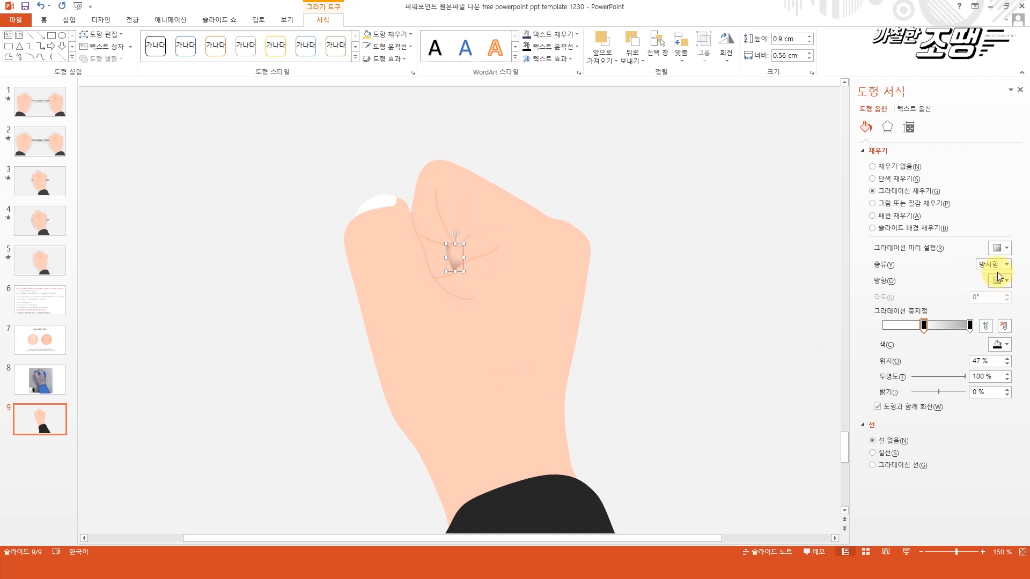
left_click(990, 275)
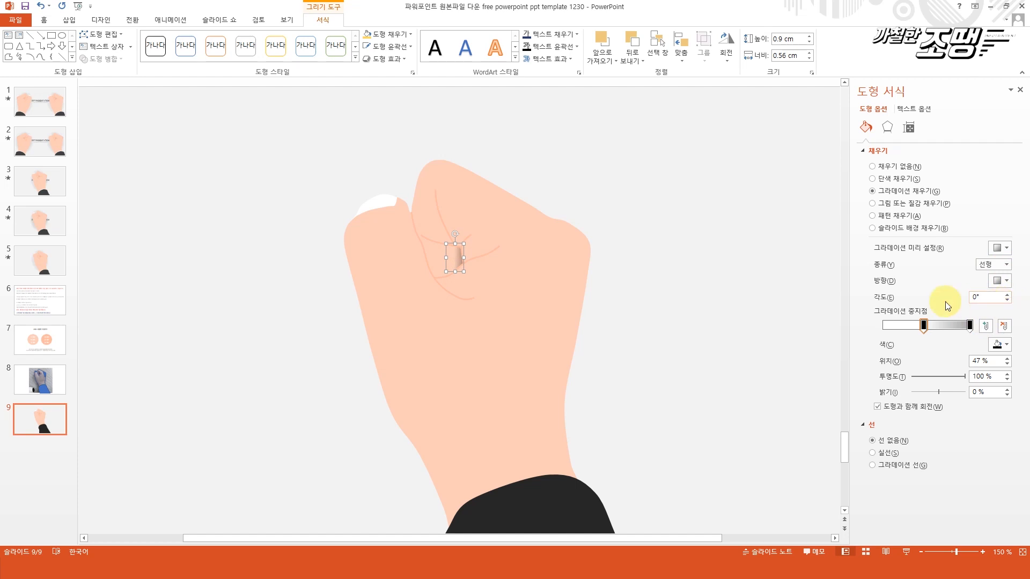
left_click_drag(924, 325, 910, 325)
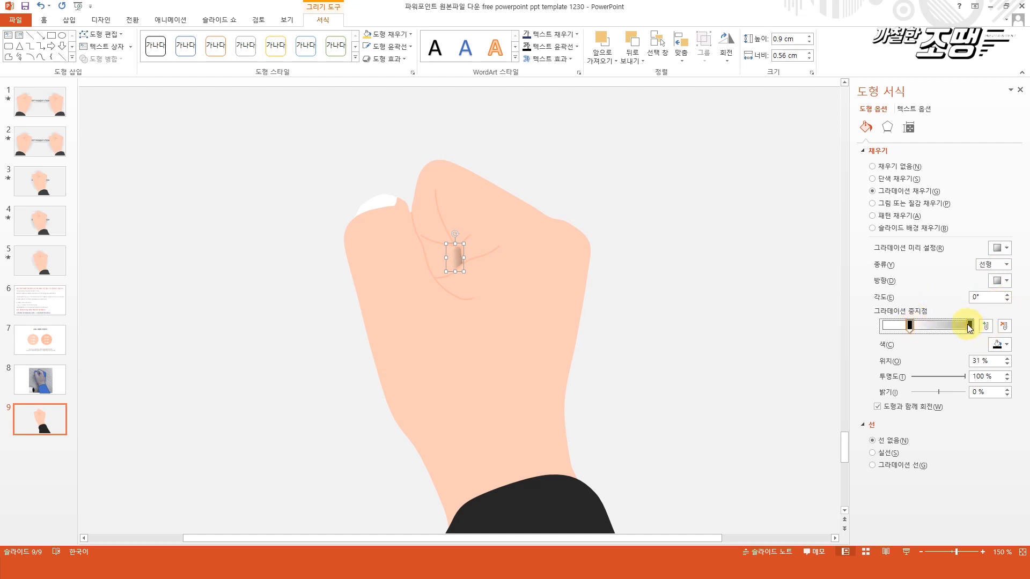
left_click(970, 325)
left_click_drag(938, 378, 943, 379)
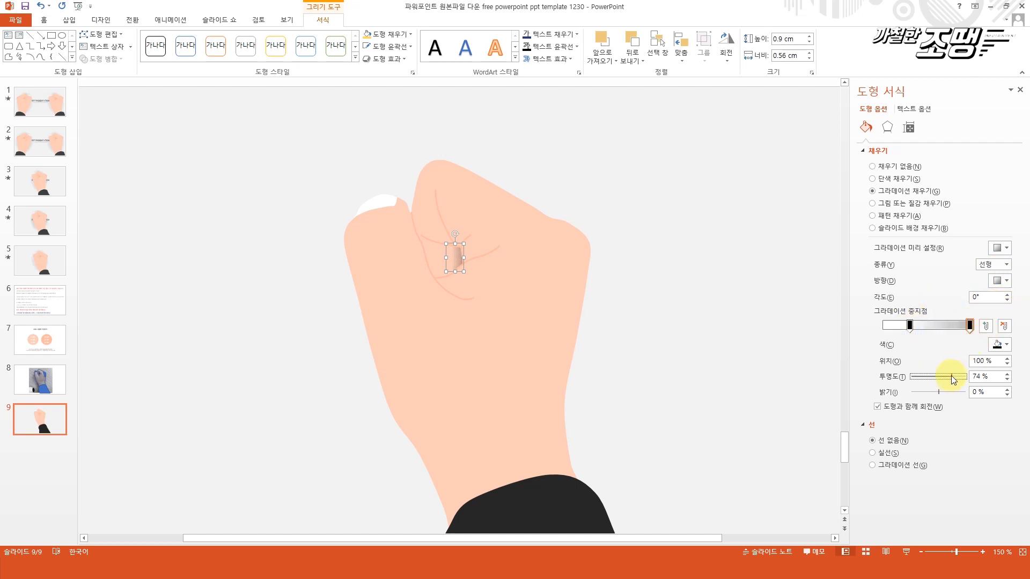
left_click(324, 327)
Group all the hand and sleeve shapes into one object.
scroll(326, 327, "down", 5)
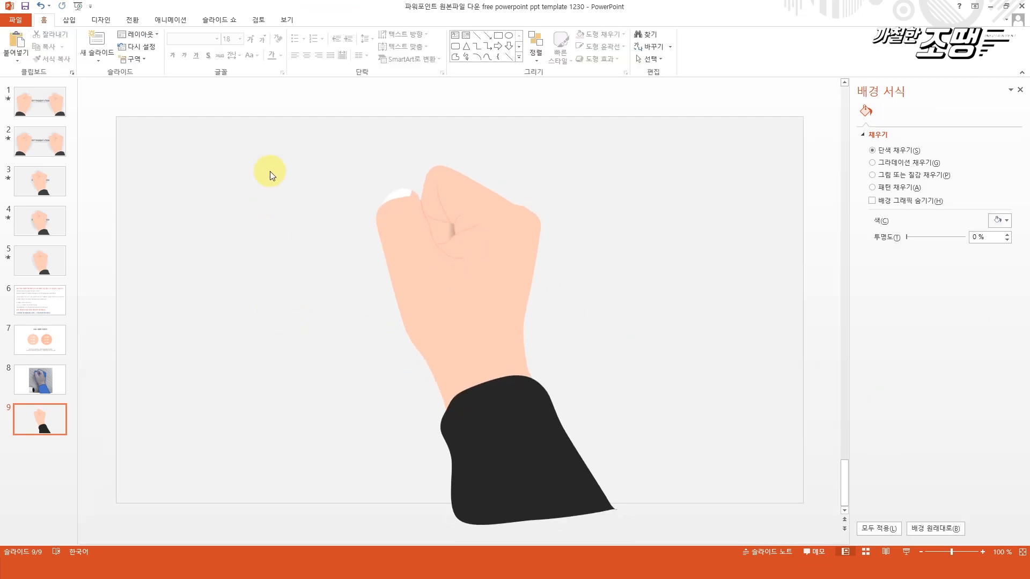
left_click_drag(275, 107, 787, 544)
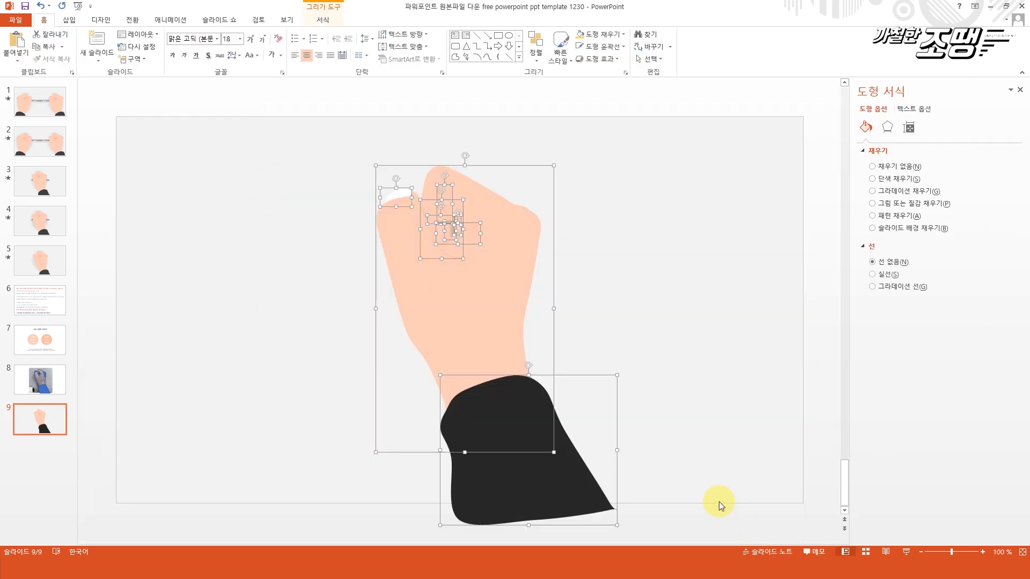
right_click(505, 263)
left_click(636, 328)
left_click(257, 291)
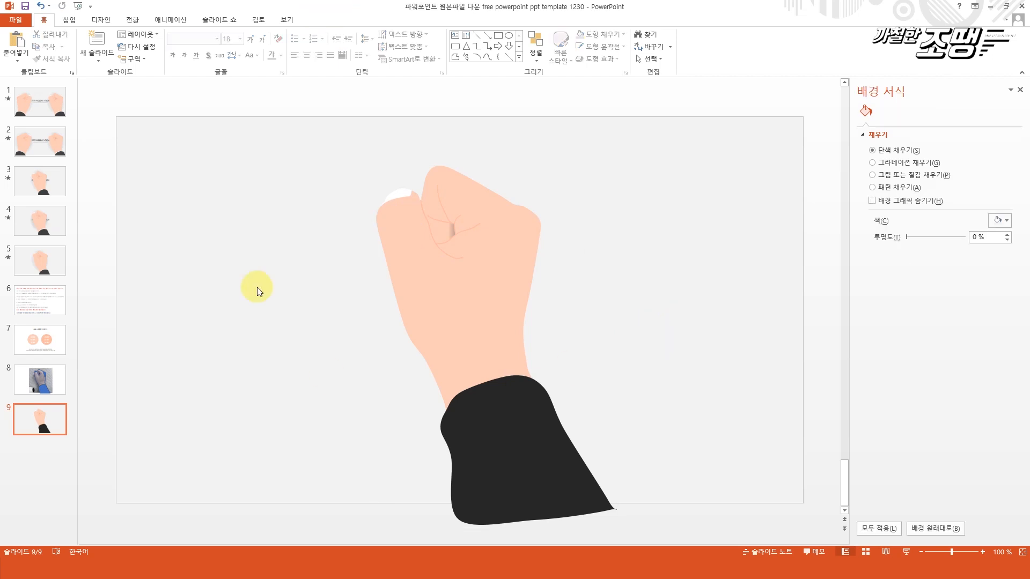
scroll(624, 324, "up", 5)
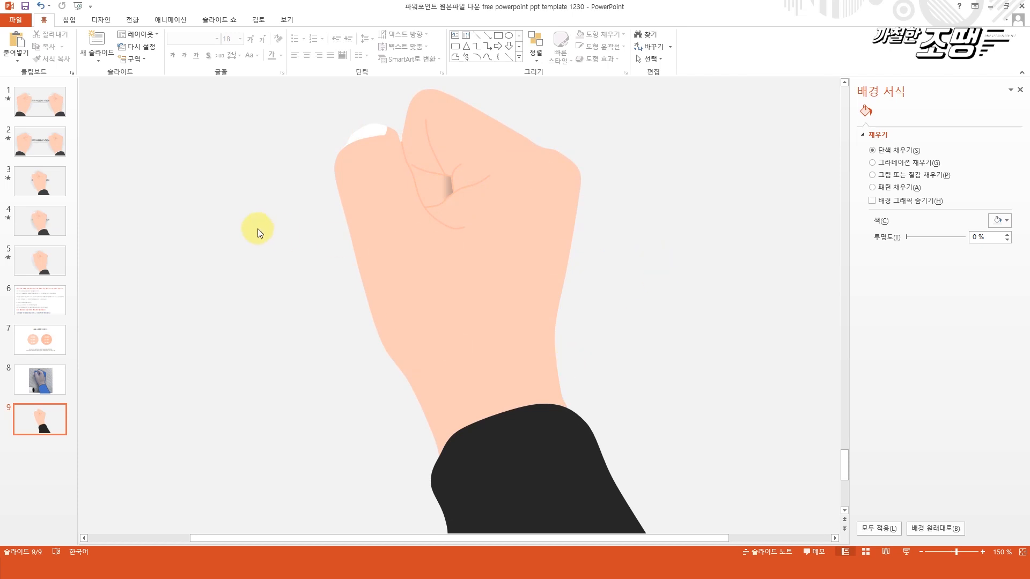
left_click(69, 20)
left_click(171, 47)
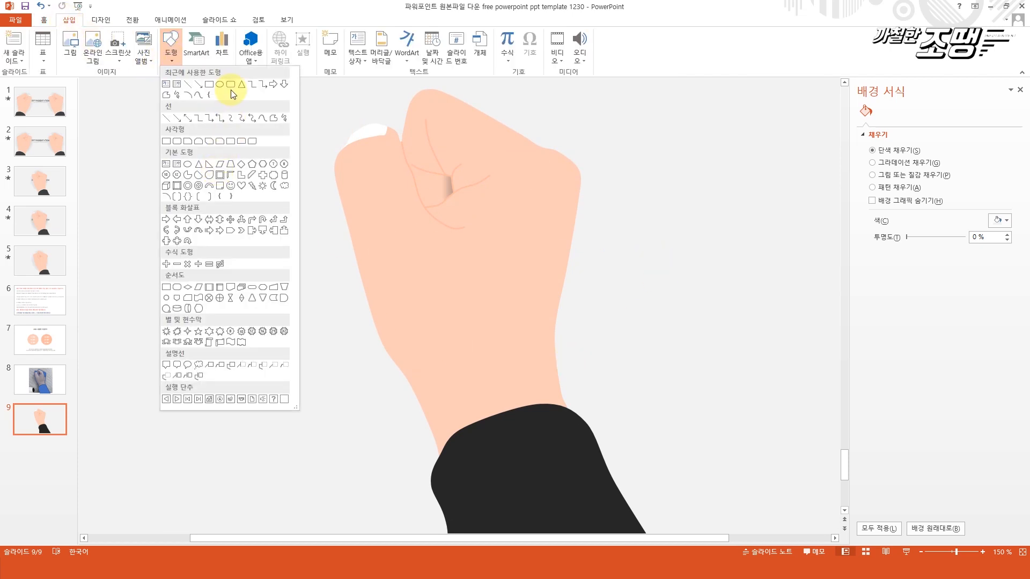
left_click(483, 214)
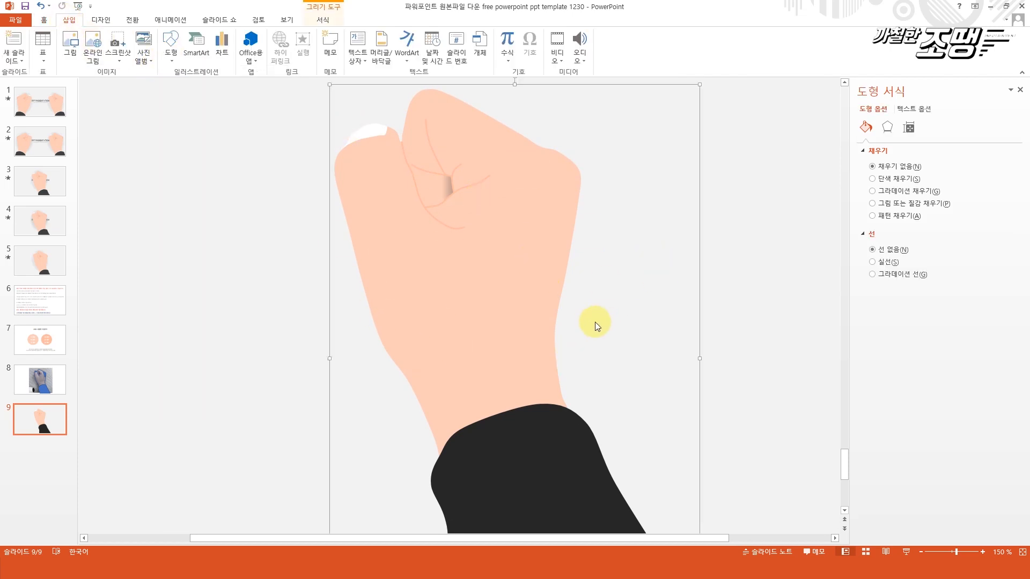
left_click(543, 305)
Draw an ellipse about 12.37 cm high and 8.94 cm wide, tilt it counterclockwise and place it over the fist.
left_click(171, 46)
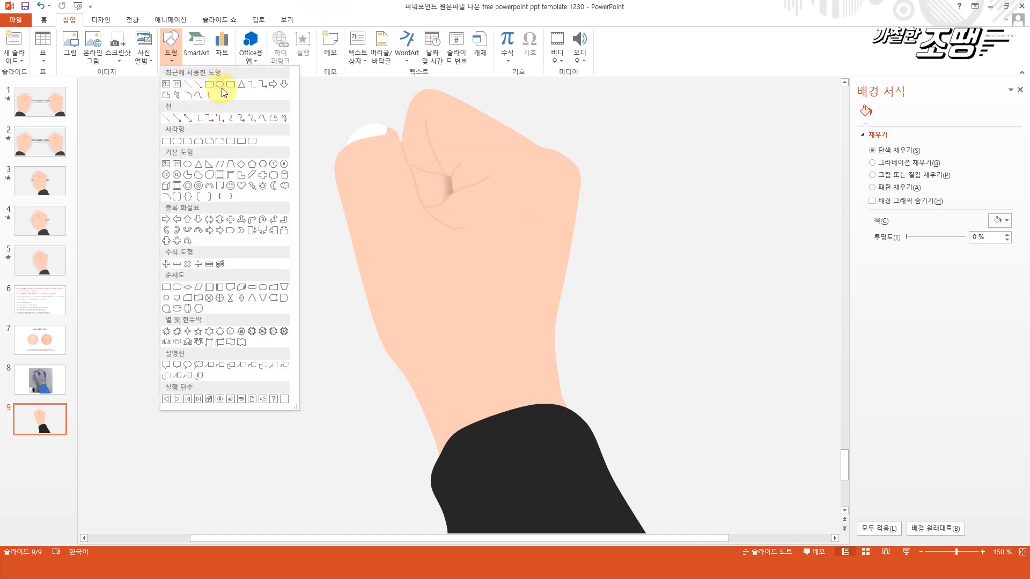
left_click(220, 86)
left_click_drag(269, 95, 541, 471)
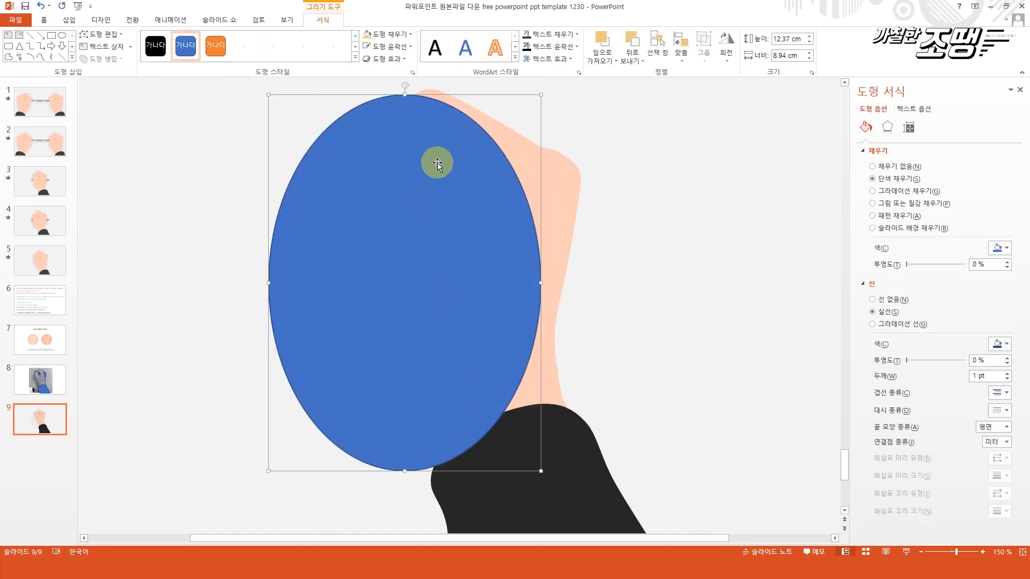
left_click_drag(405, 85, 350, 85)
left_click_drag(328, 227, 399, 201)
scroll(738, 327, "down", 4)
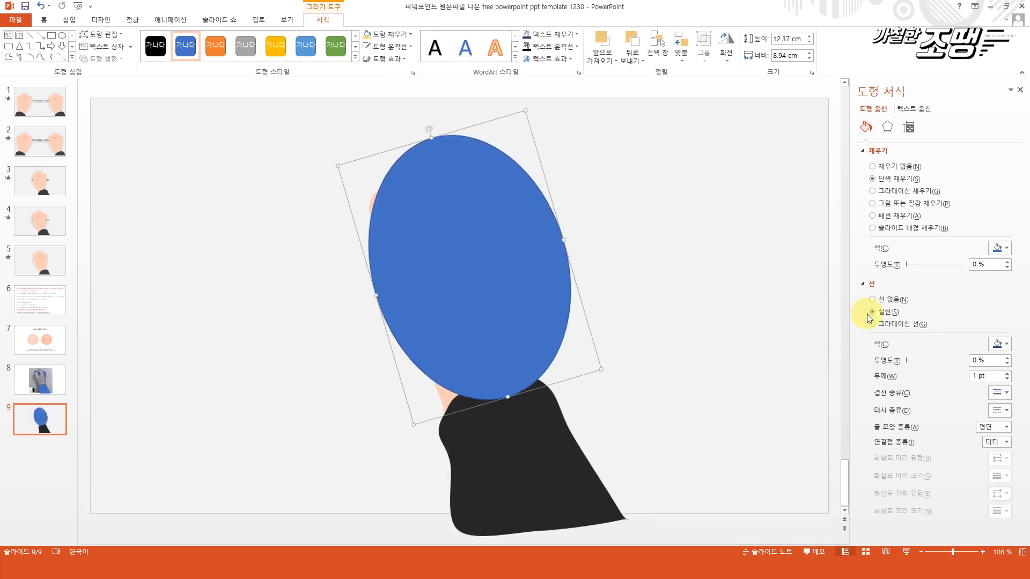
Remove the ellipse's outline and fill it with black at about 63% transparency.
left_click(872, 300)
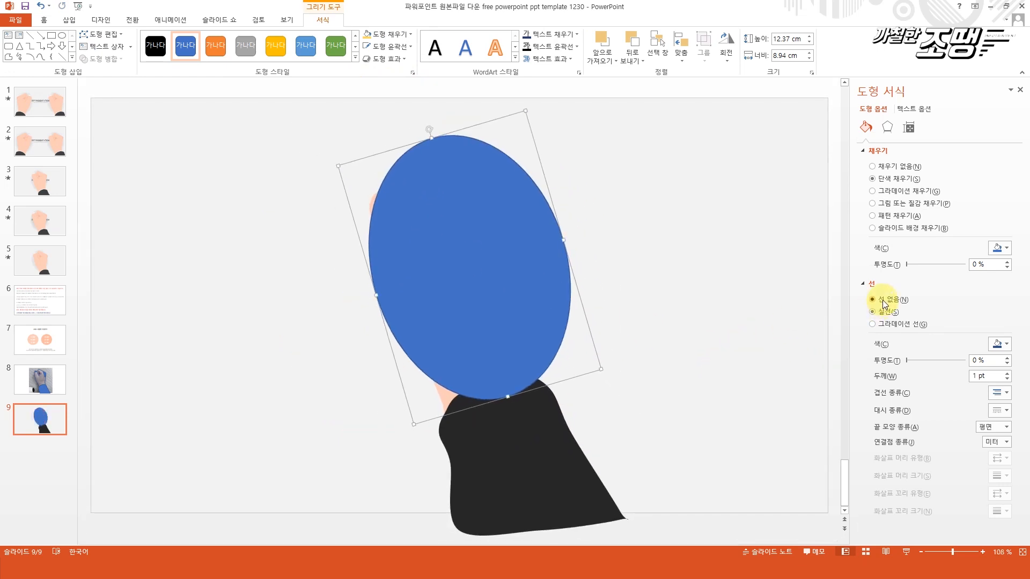
left_click(995, 248)
left_click(951, 271)
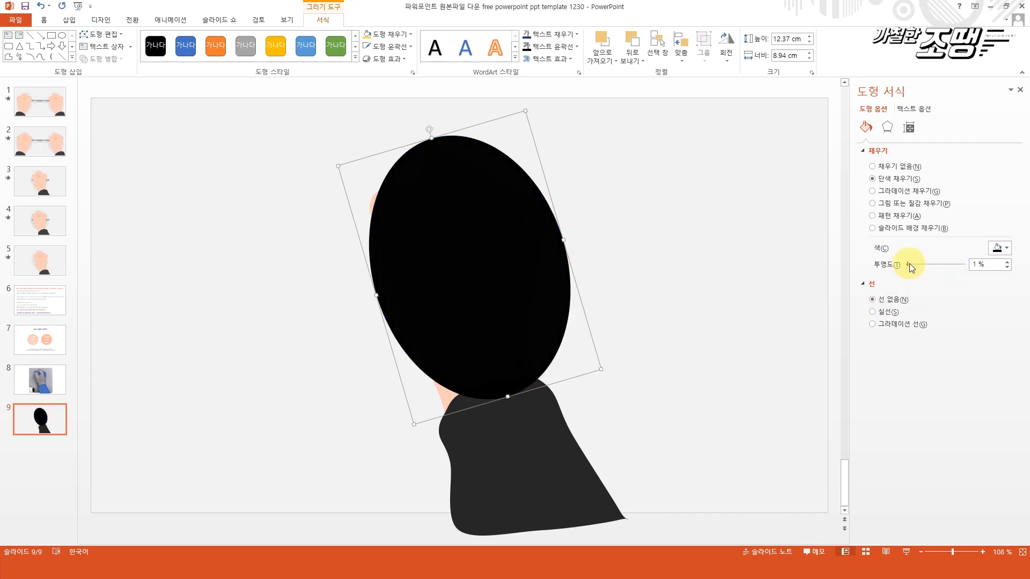
left_click_drag(909, 263, 941, 262)
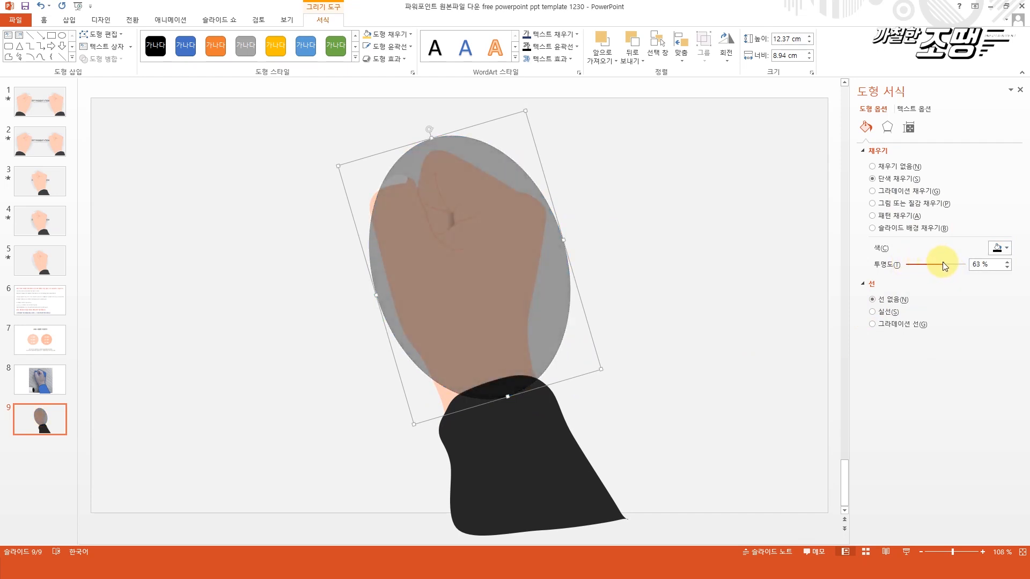
Apply a 25 pt soft edge to the black ellipse.
left_click(888, 127)
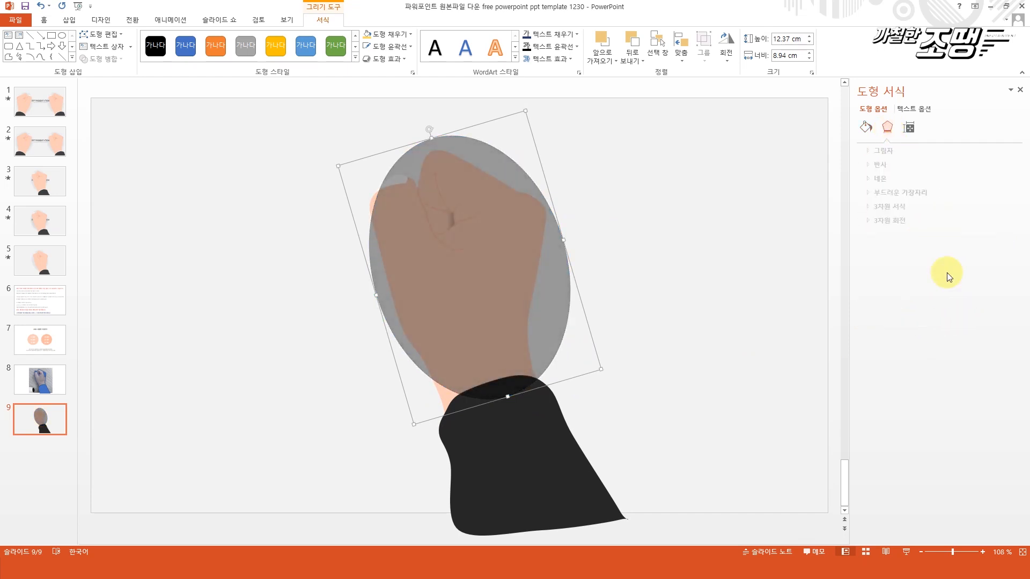
left_click(890, 192)
left_click(999, 207)
left_click(971, 344)
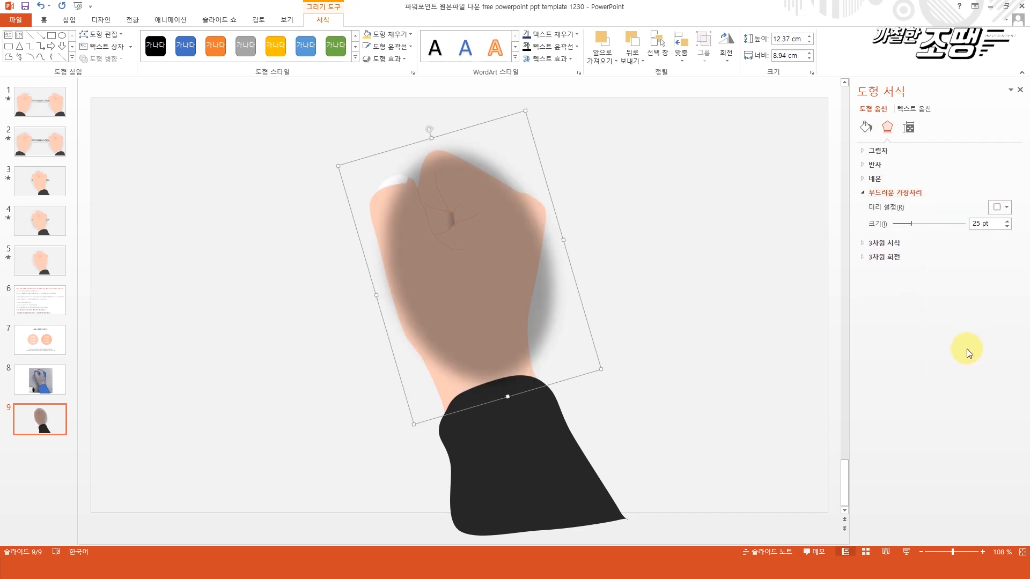
Send the soft ellipse to the back and shift it slightly left behind the hand.
right_click(480, 158)
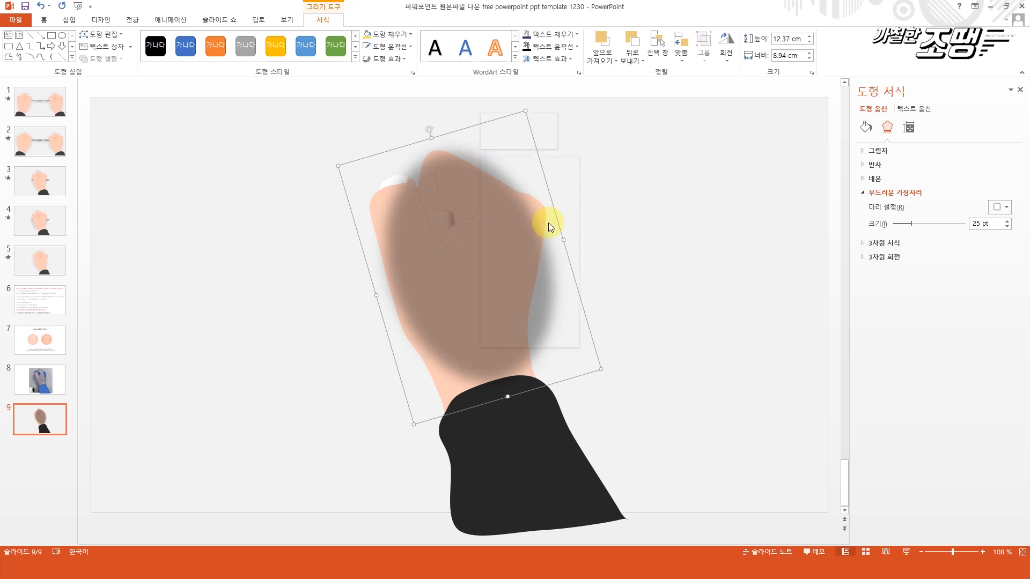
mouse_move(561, 272)
left_click(609, 274)
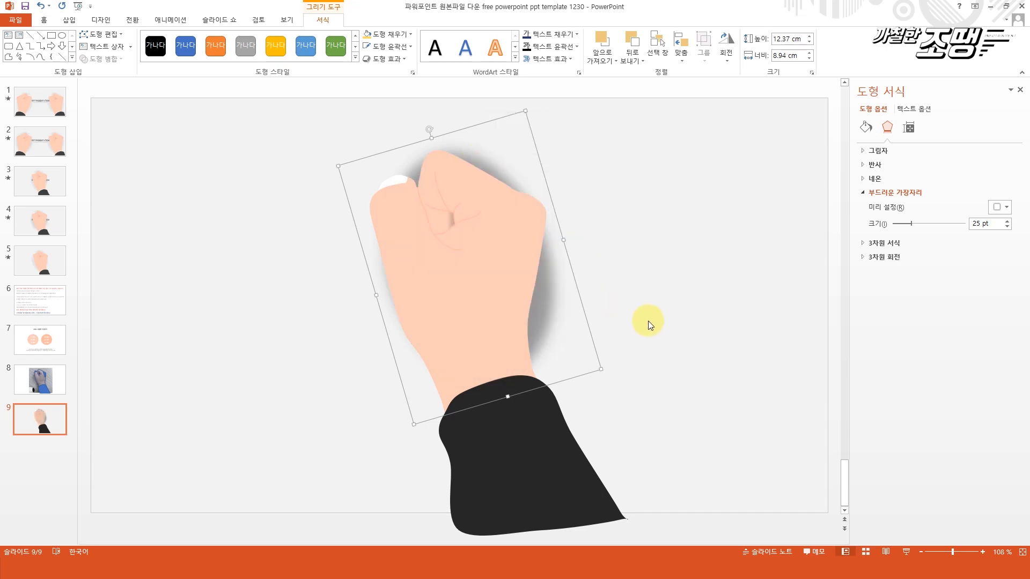
left_click_drag(550, 294, 538, 296)
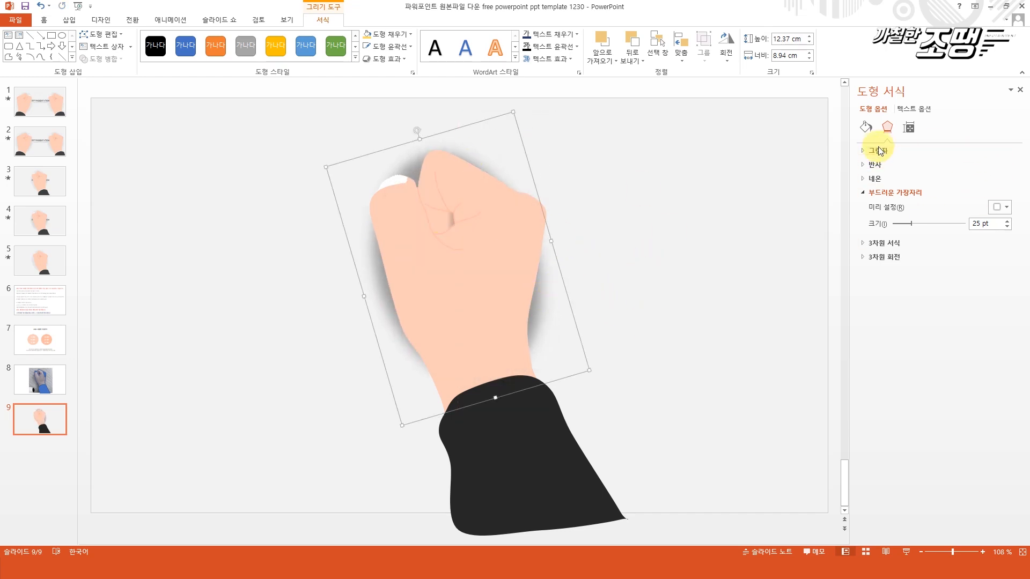
Set the shadow ellipse's fill transparency to 90%.
left_click(867, 127)
left_click_drag(944, 264, 961, 265)
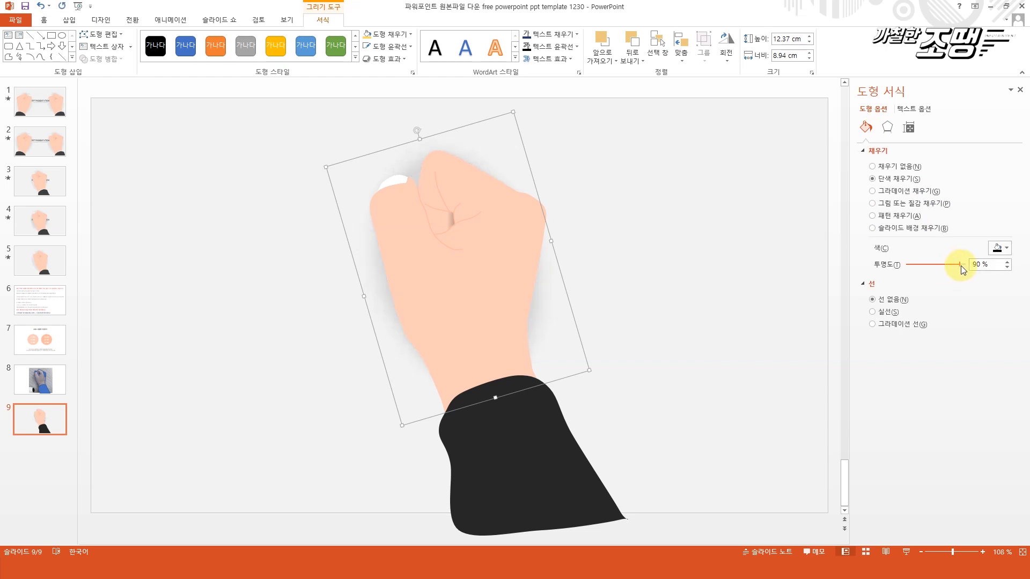
left_click(761, 295)
Group the shadow ellipse together with the hand.
scroll(257, 151, "down", 4, "ctrl")
left_click(444, 298)
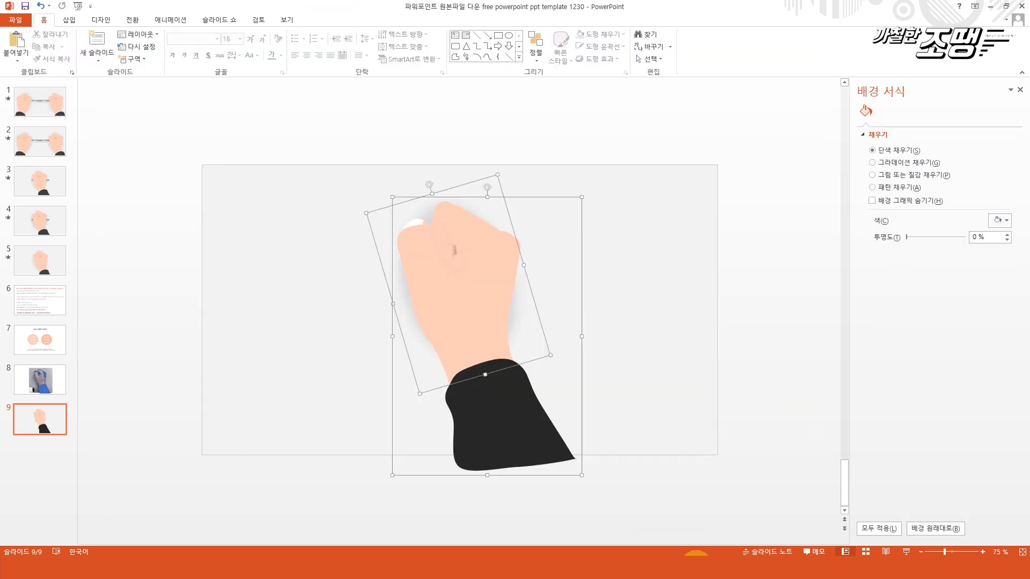
right_click(444, 300)
mouse_move(529, 371)
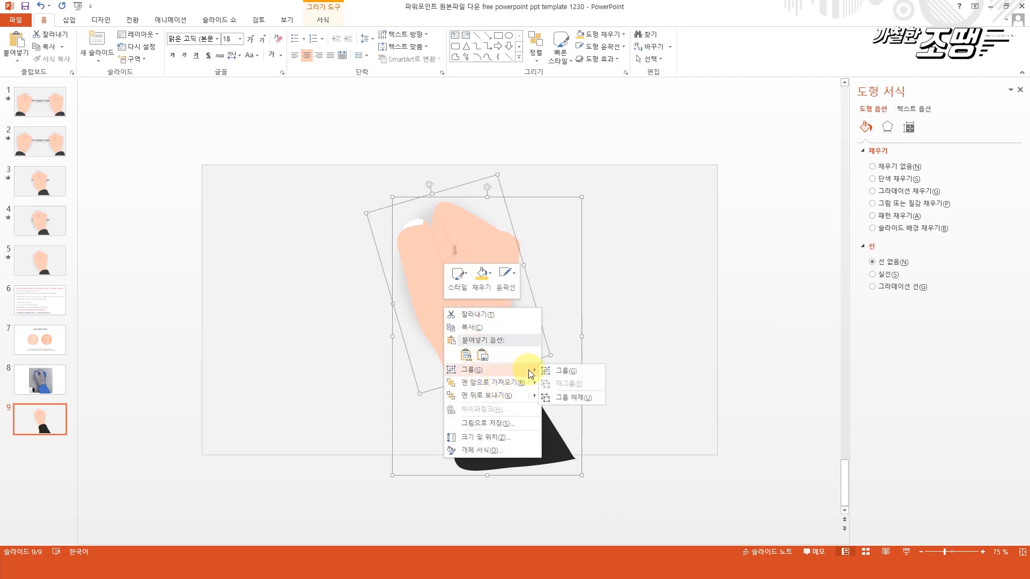
left_click(563, 370)
scroll(692, 406, "up", 3, "ctrl")
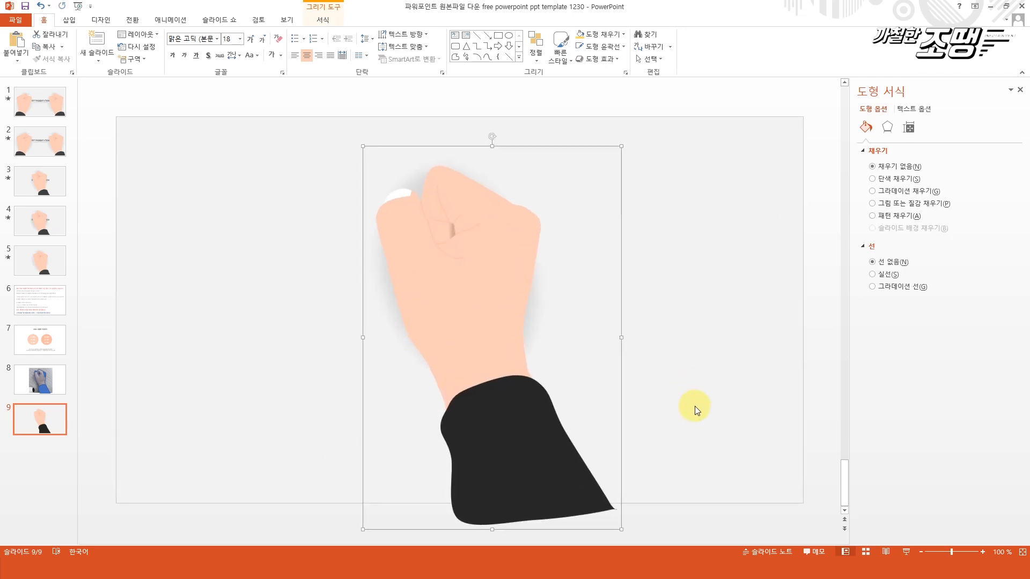
Apply the 올라오기 (Float In) entrance animation to the grouped hand.
left_click(701, 282)
left_click(513, 282)
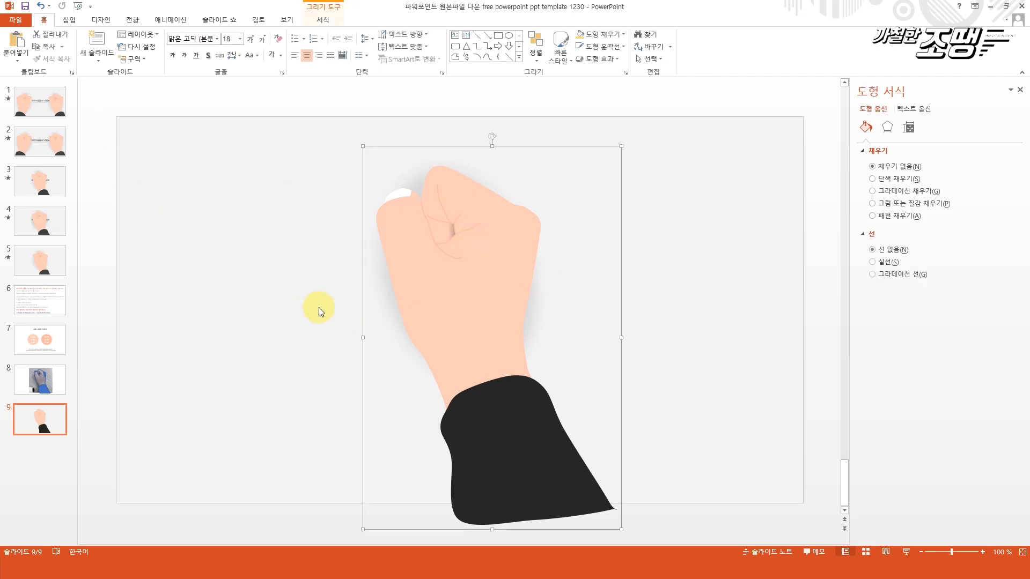
left_click(287, 240)
left_click(510, 301)
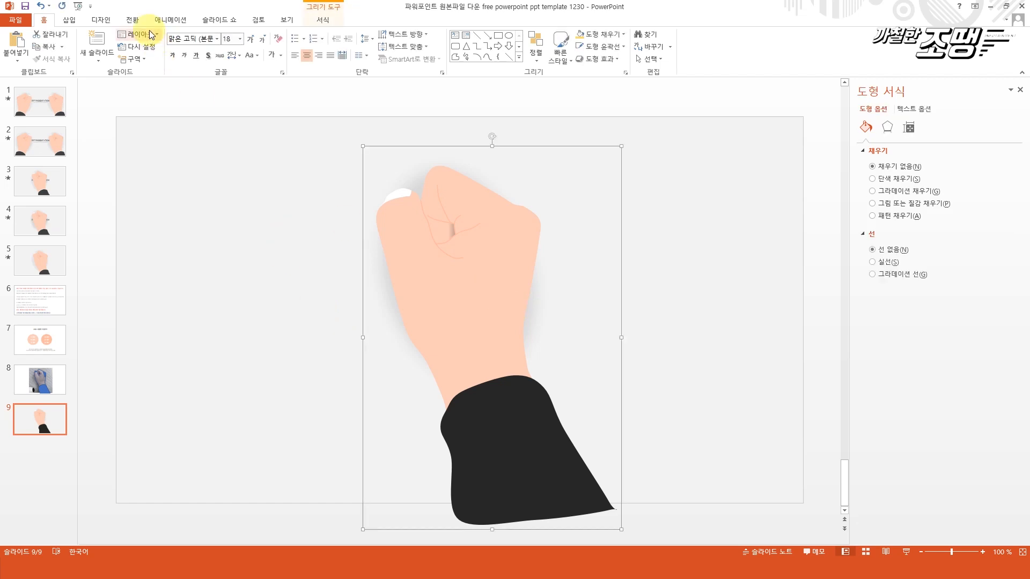
left_click(165, 21)
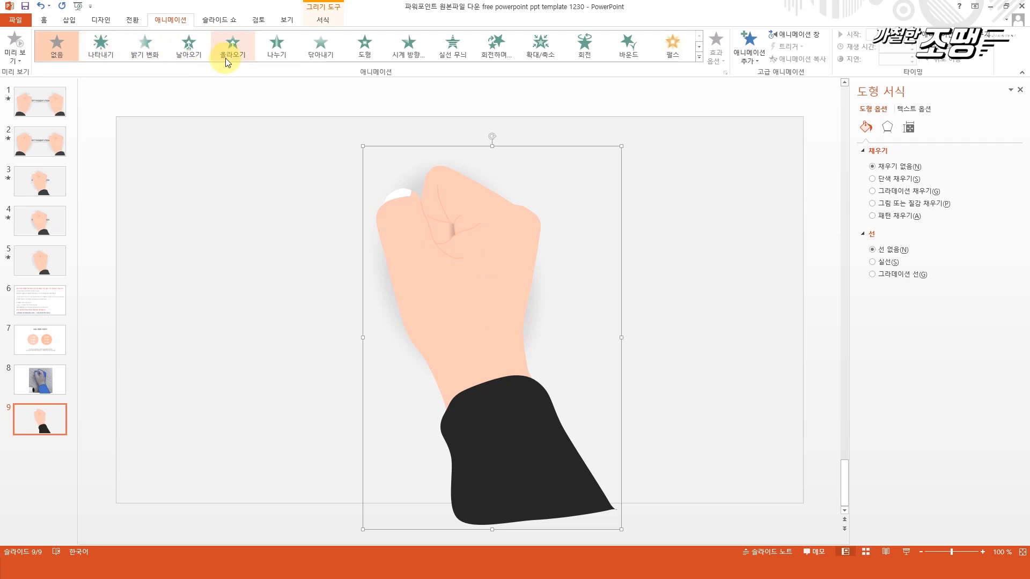
left_click(233, 45)
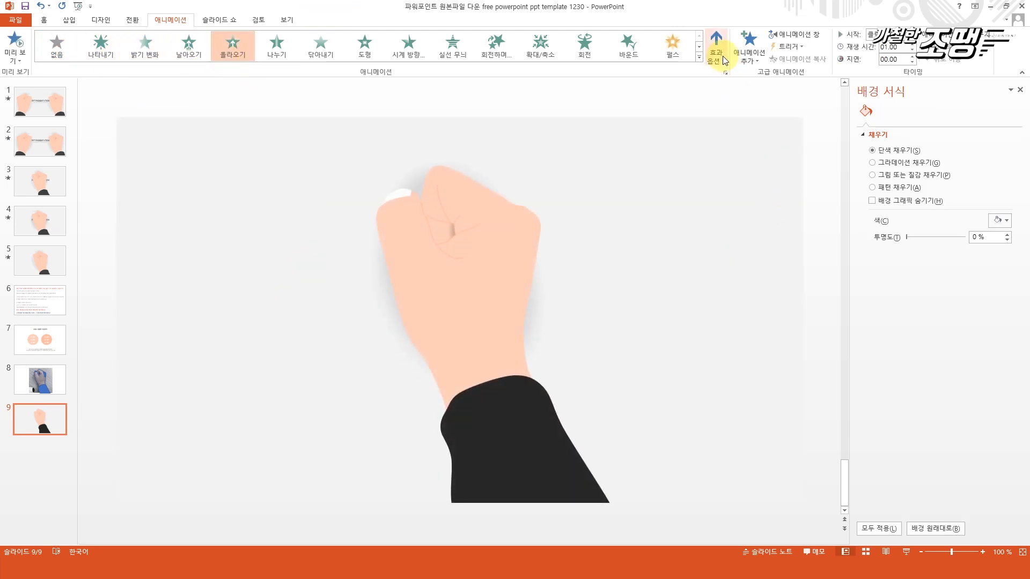
Show the list of slide animations in place of the formatting options and set the entrance effect's duration to 0.50 seconds.
left_click(651, 438)
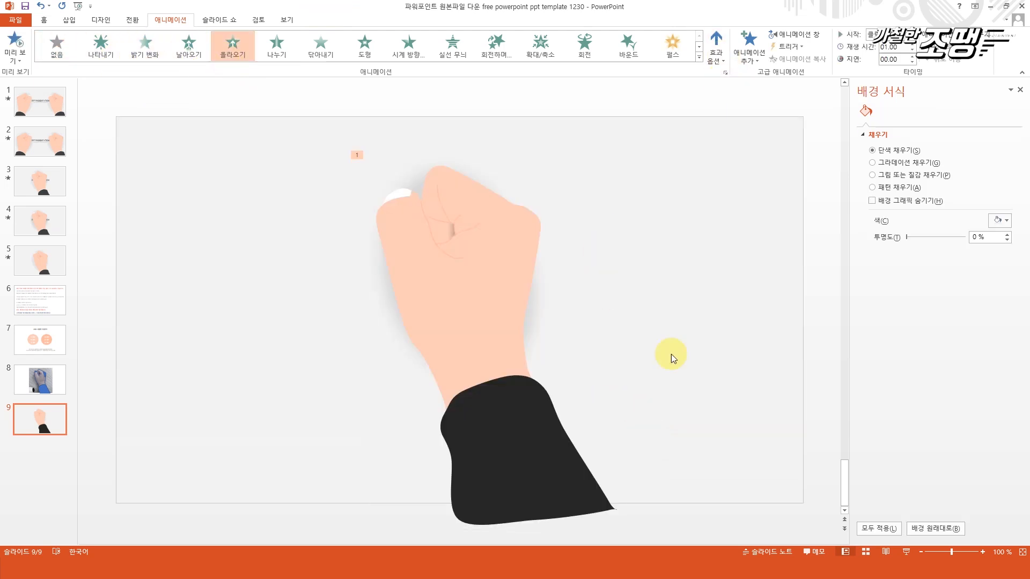
left_click(1020, 90)
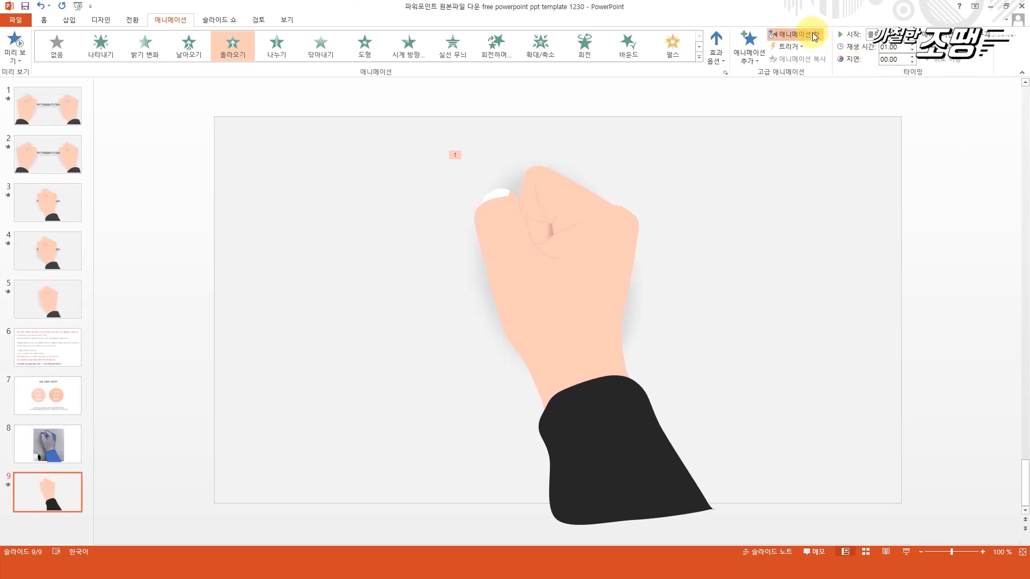
left_click(814, 37)
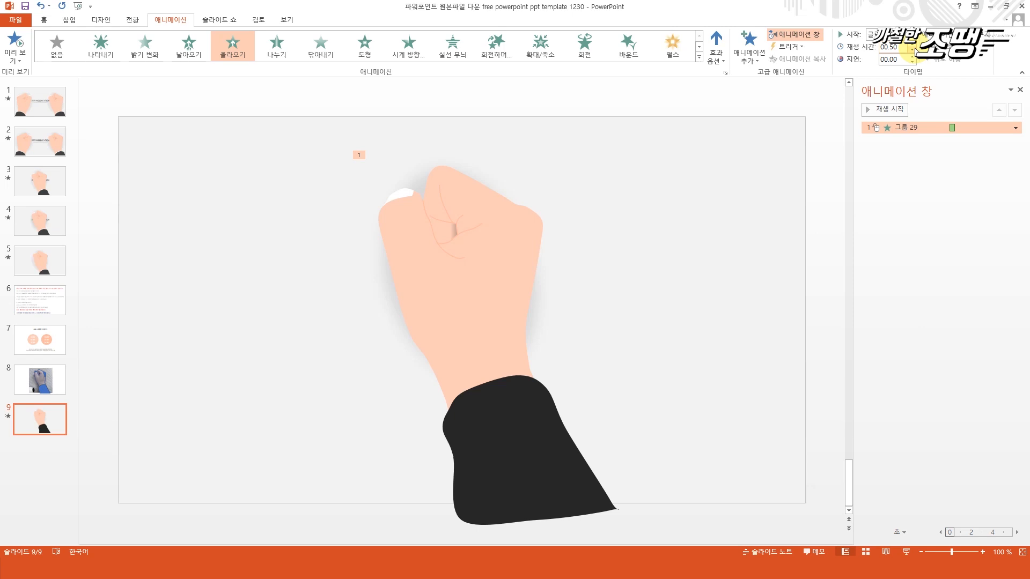
Add a 크게/작게 (Grow/Shrink) emphasis animation to the hand group in addition to its entrance effect.
left_click(478, 294)
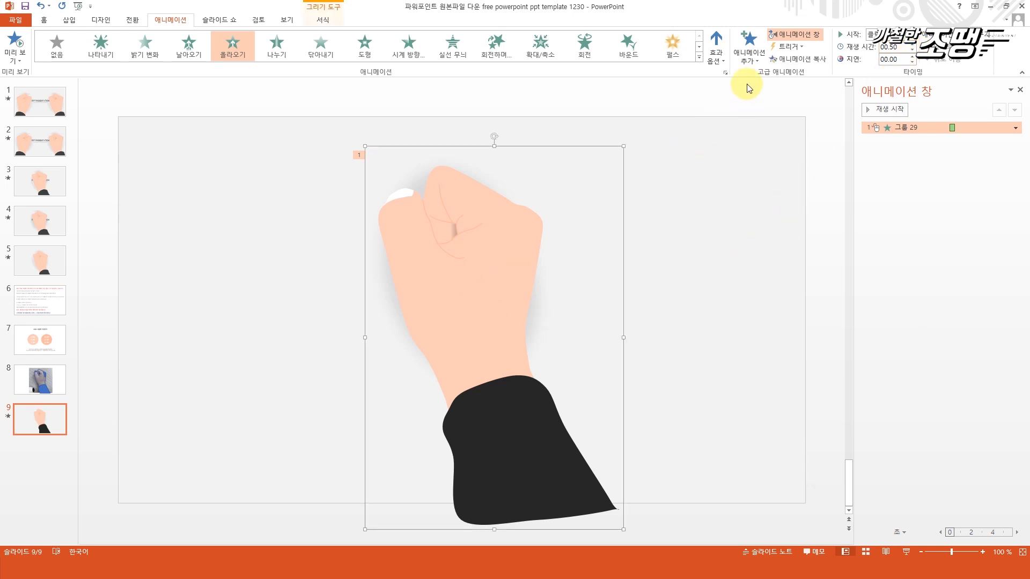
left_click(749, 51)
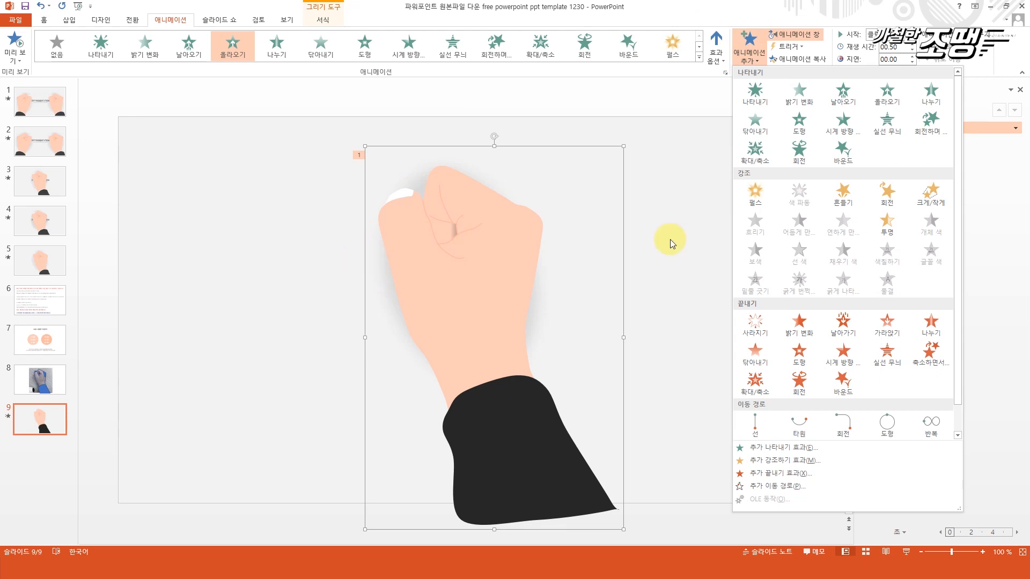
left_click(923, 206)
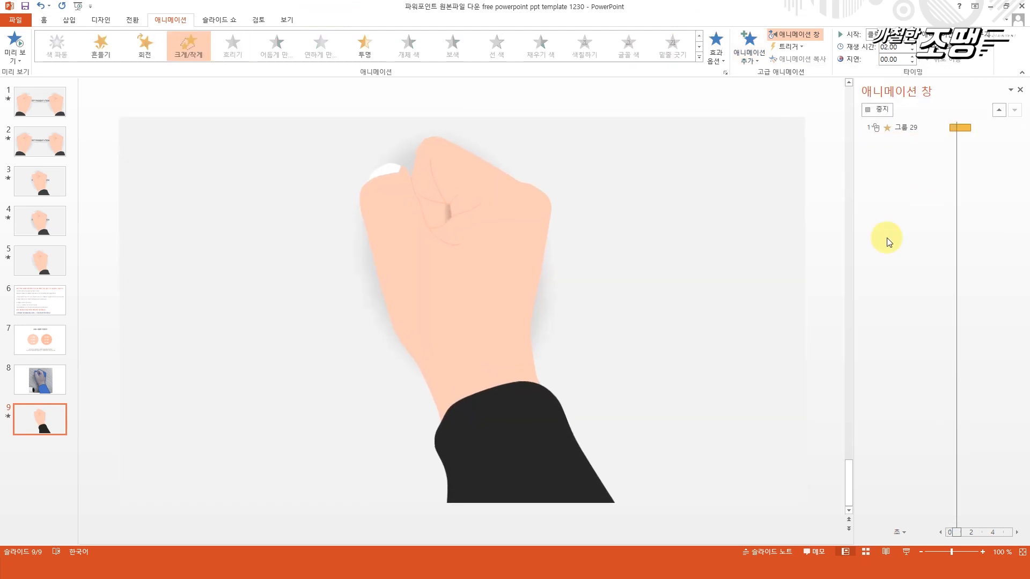
Set the Grow/Shrink effect's size to a custom 70%.
left_click(1016, 139)
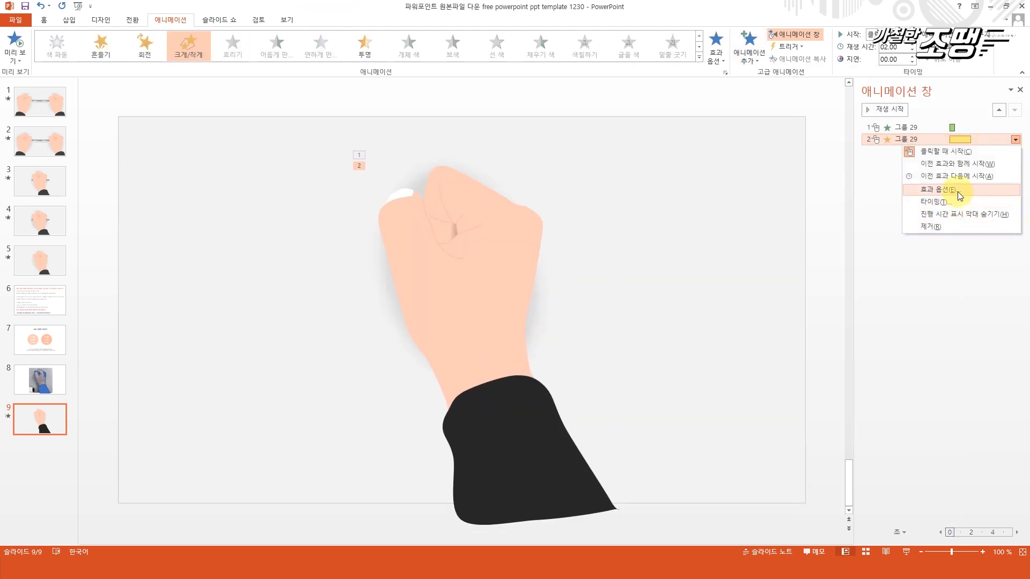
left_click(952, 190)
left_click(507, 213)
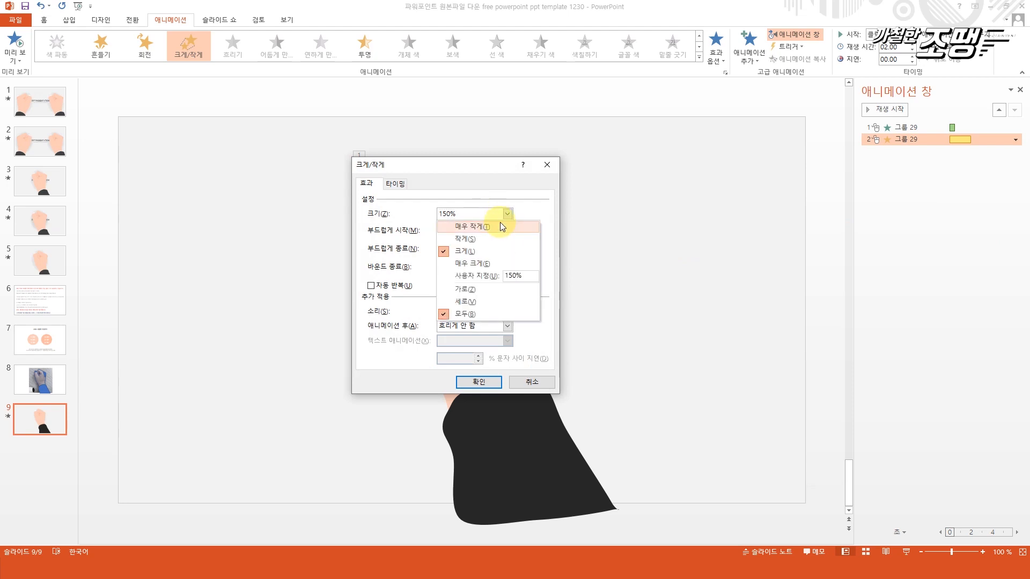
left_click(519, 271)
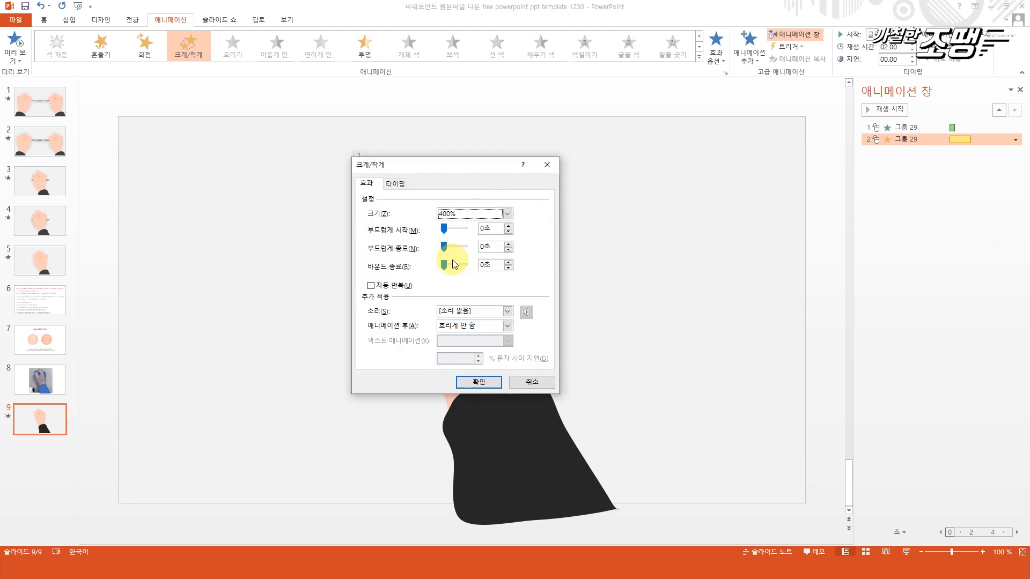
left_click(507, 214)
double_click(515, 275)
type("70")
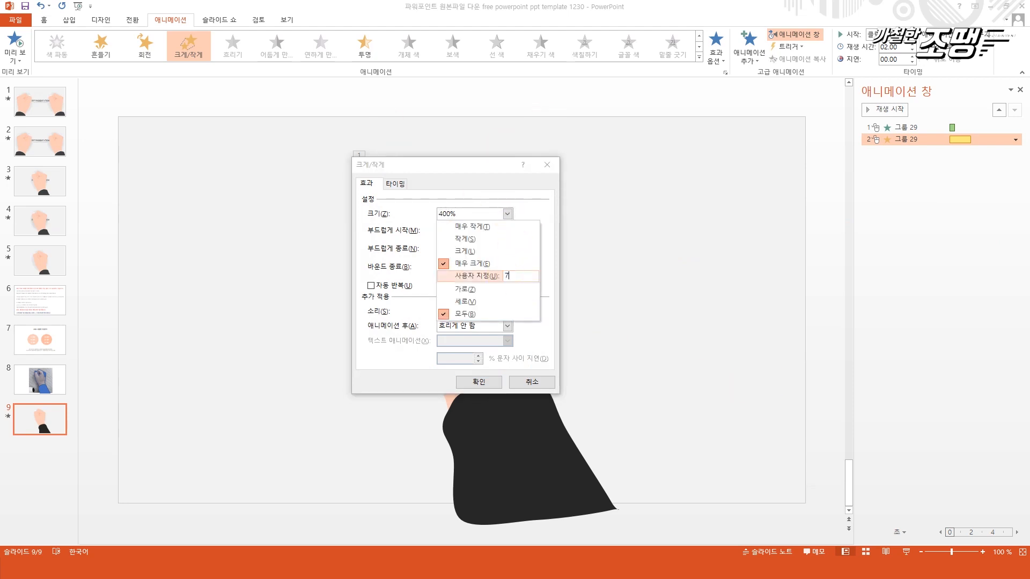
key("Return")
left_click(478, 382)
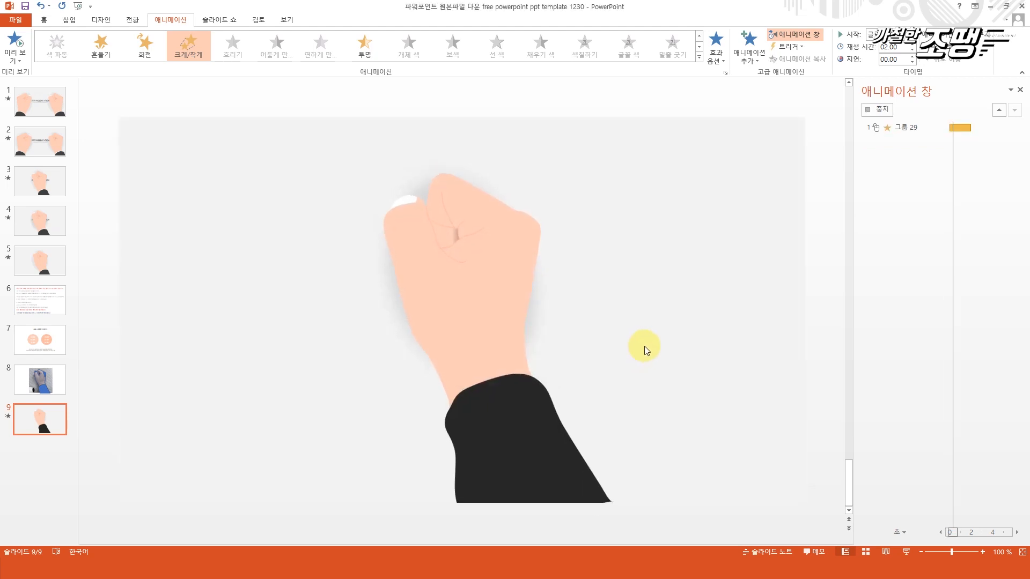
Give the Grow/Shrink effect a 0.50-second duration starting with the previous effect, and preview the animation.
left_click(912, 52)
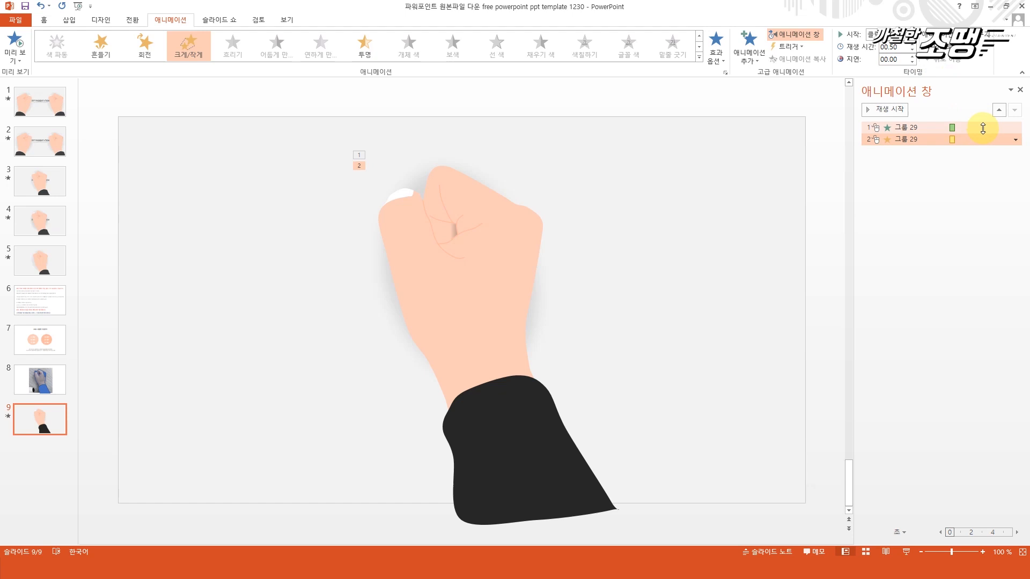
left_click(1016, 140)
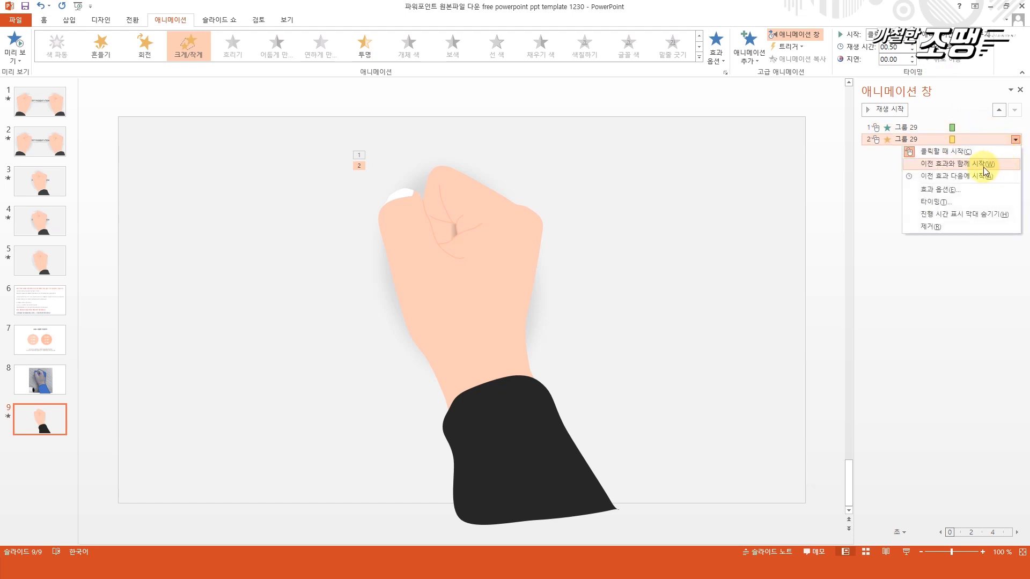
left_click(983, 164)
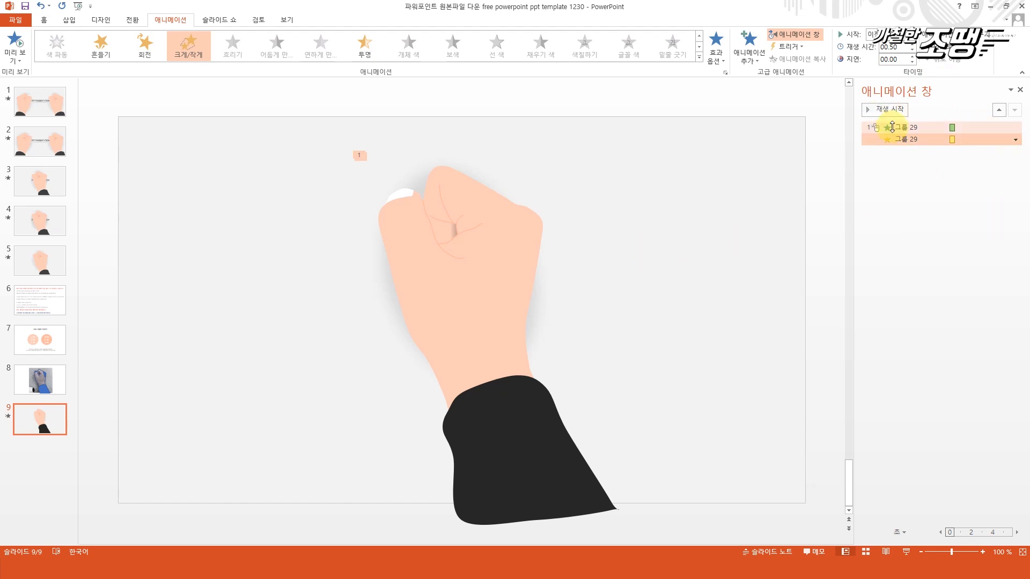
left_click(886, 110)
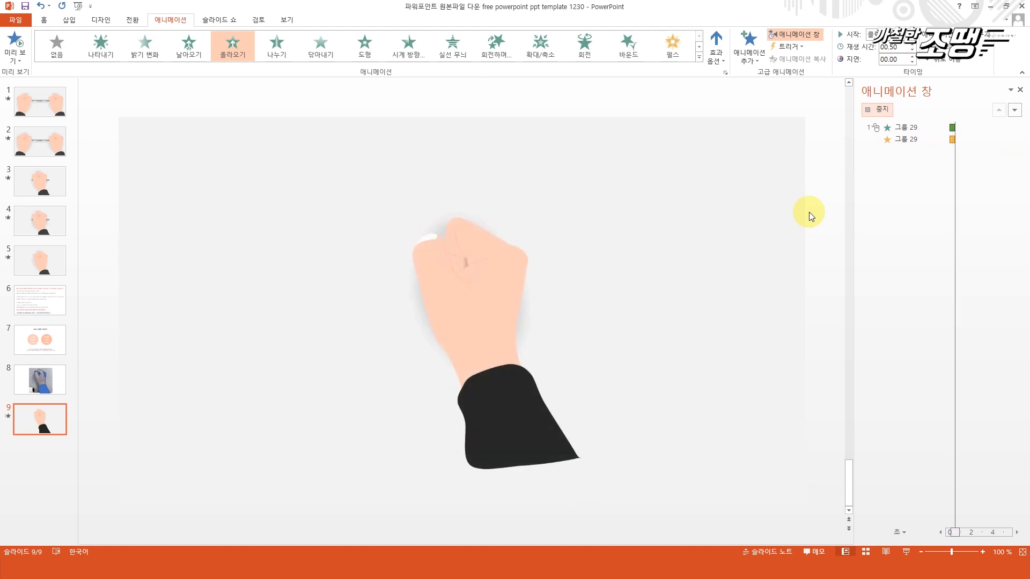
Shorten both the Grow/Shrink and the entrance effect to 0.25 seconds and preview the animation.
left_click(966, 139)
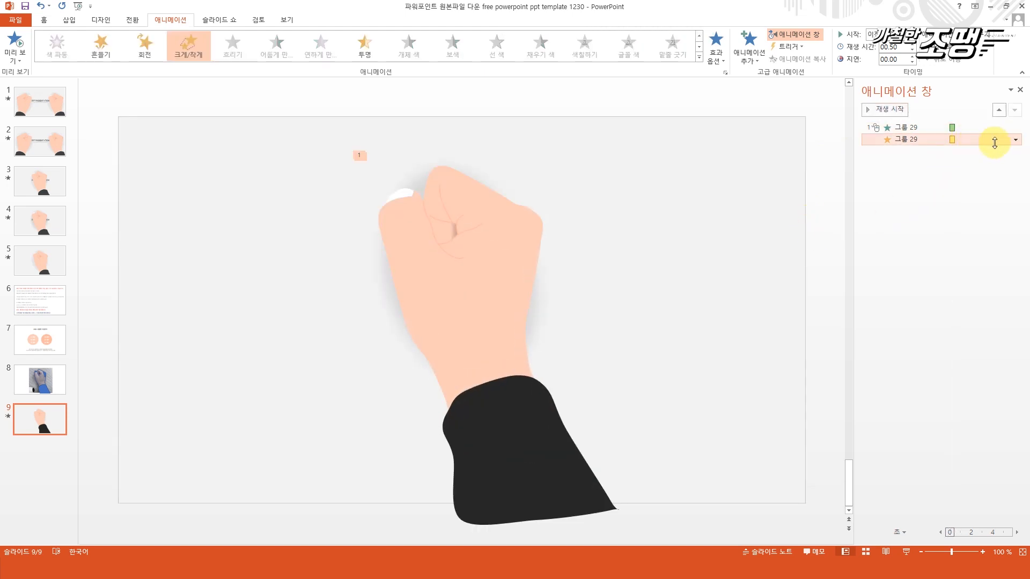
left_click(913, 50)
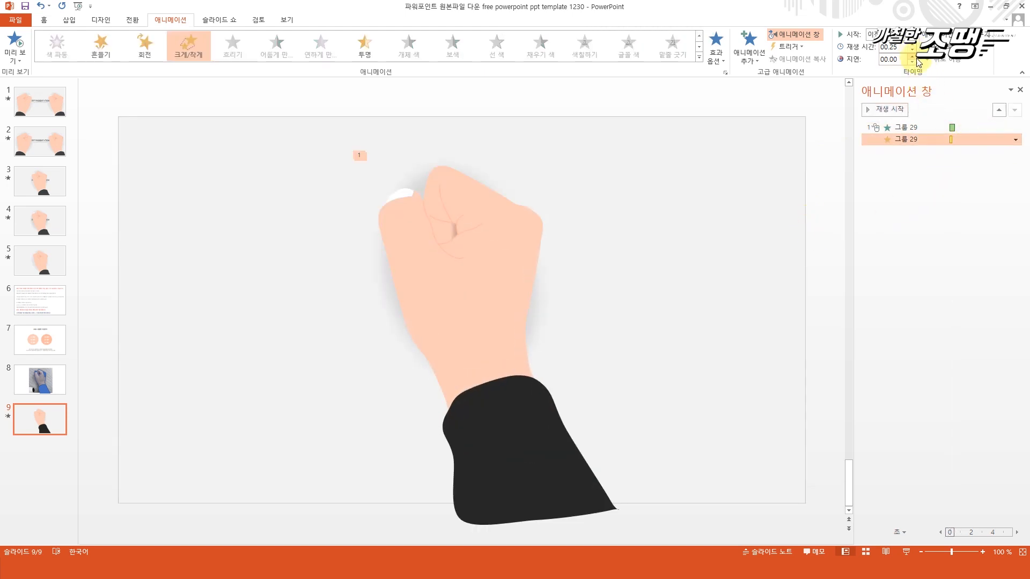
left_click(948, 129)
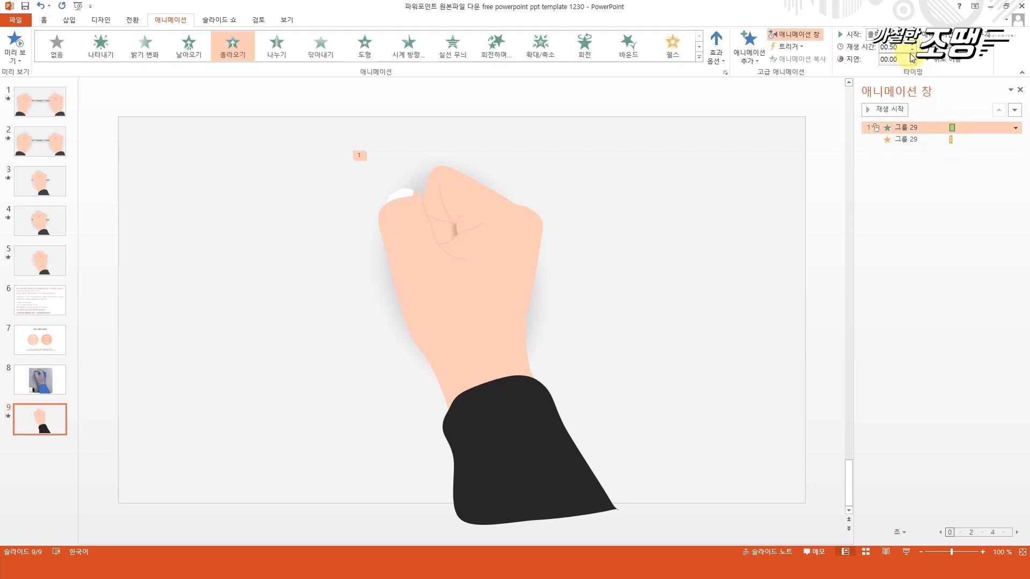
left_click(900, 111)
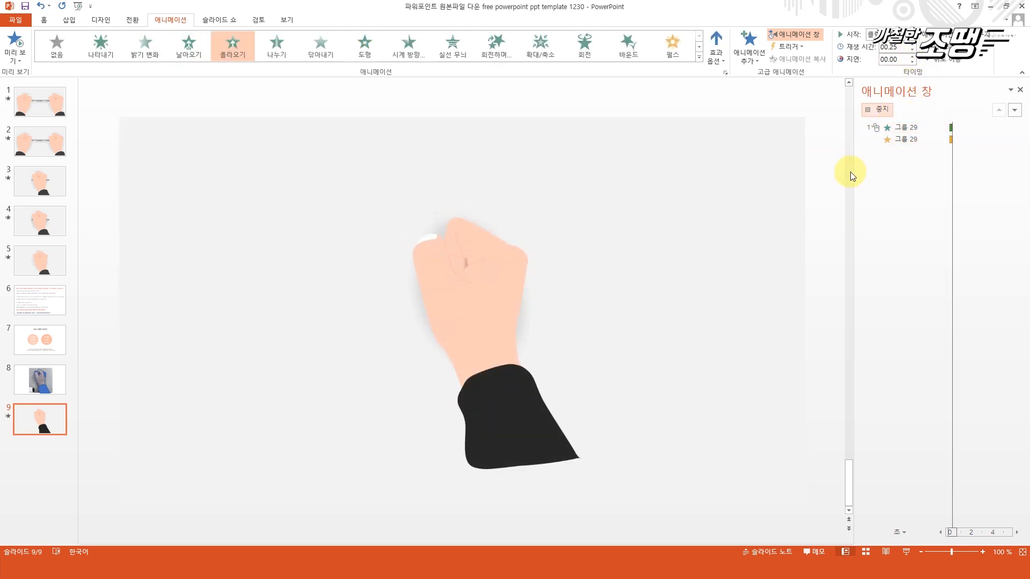
Enlarge the hand group so the sleeve extends well below the slide, and preview its animations.
scroll(581, 333, "down", 4)
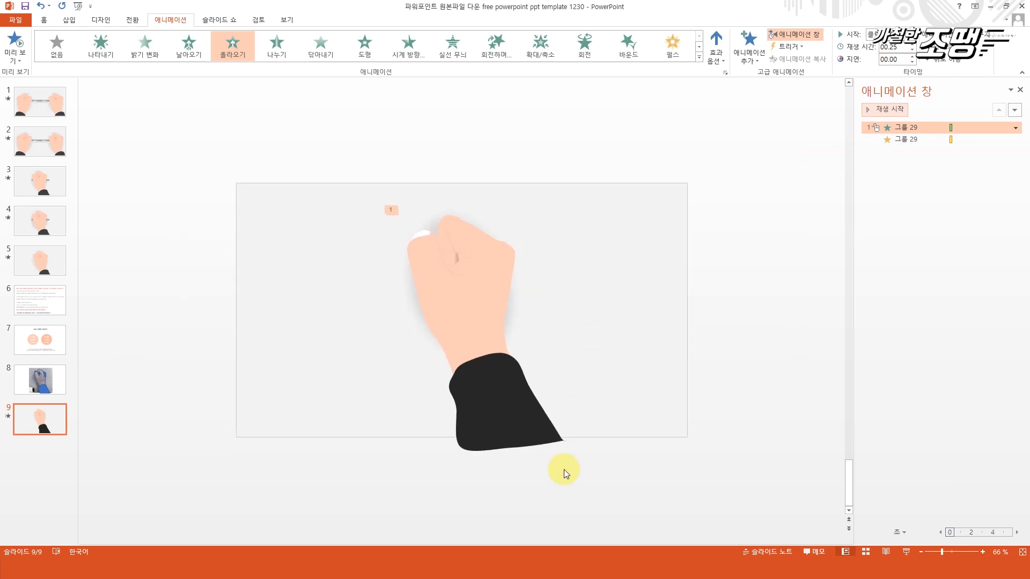
left_click(552, 457)
left_click_drag(571, 459, 619, 529)
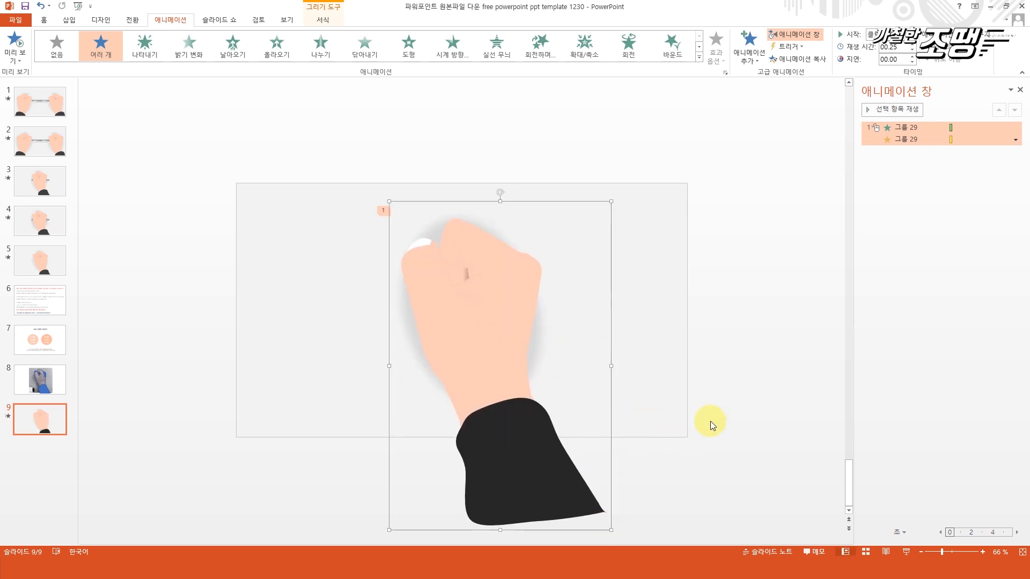
left_click(733, 347)
left_click(457, 290)
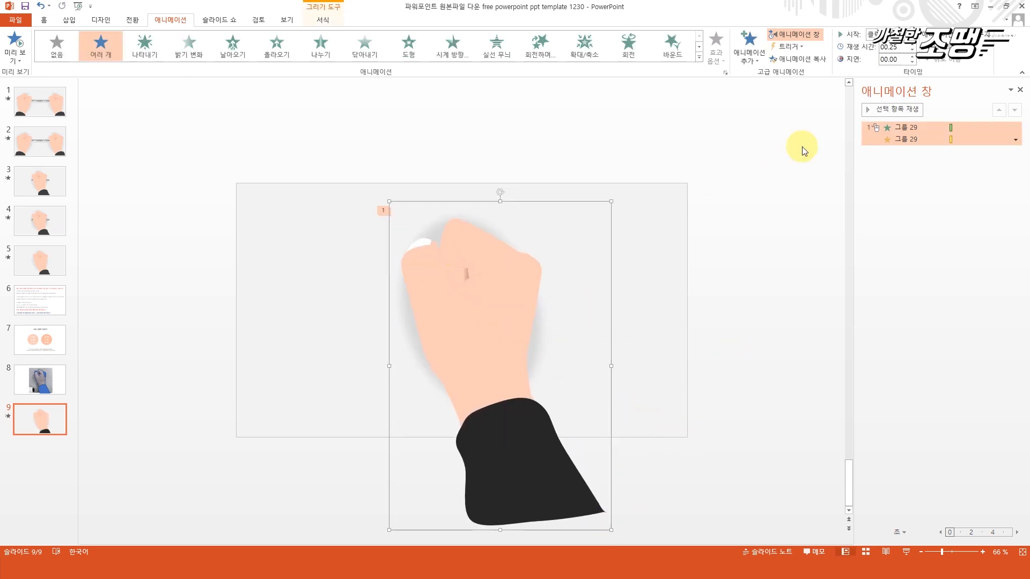
left_click(898, 109)
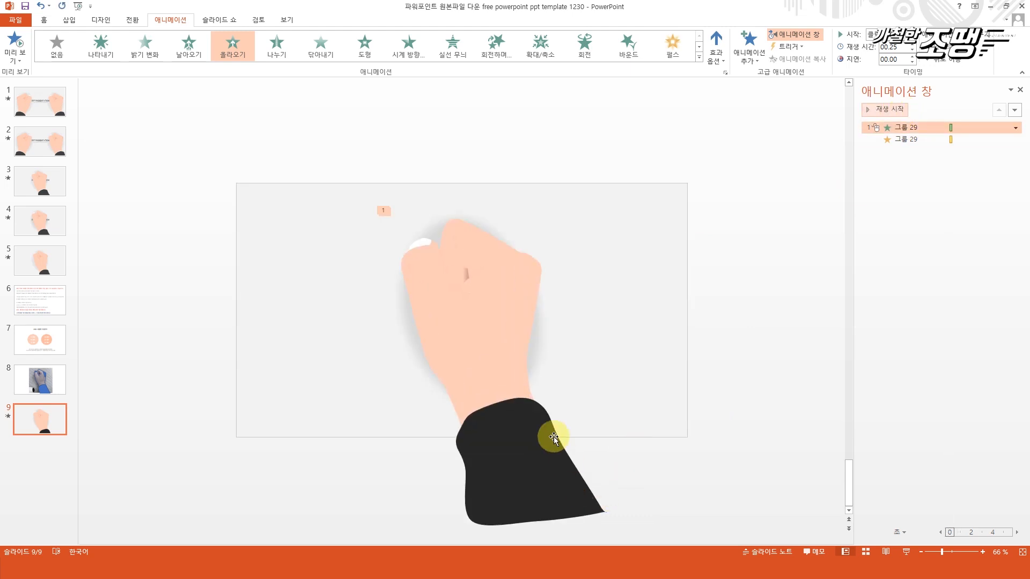
Enlarge the hand group further so it spans about two thirds of the slide's width.
scroll(535, 421, "down", 4)
left_click_drag(522, 397, 493, 391)
left_click(626, 365)
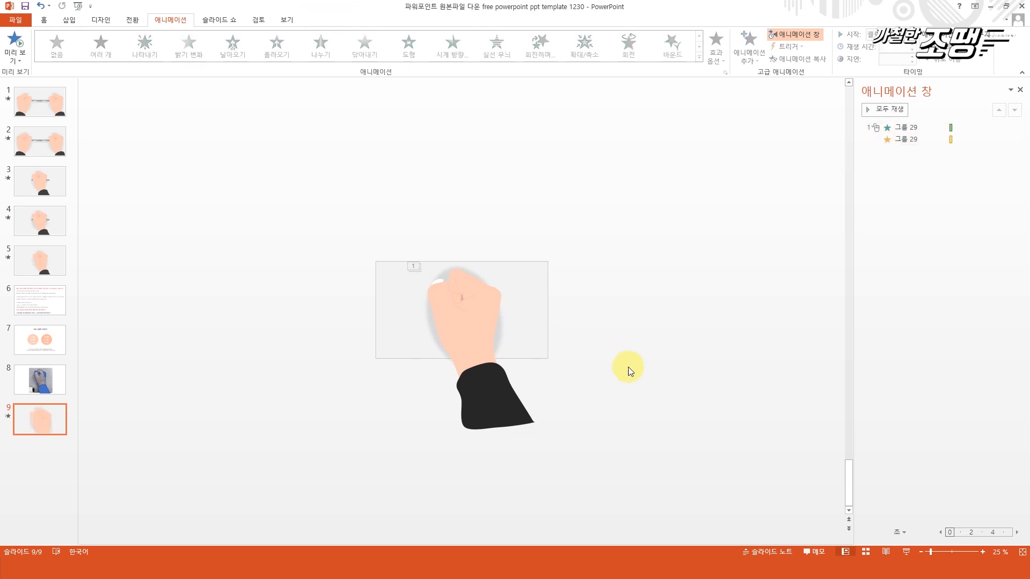
scroll(630, 413, "up", 3)
Move the enlarged hand up until the fist crosses the slide's upper edge, previewing the animation before and after.
left_click(887, 124)
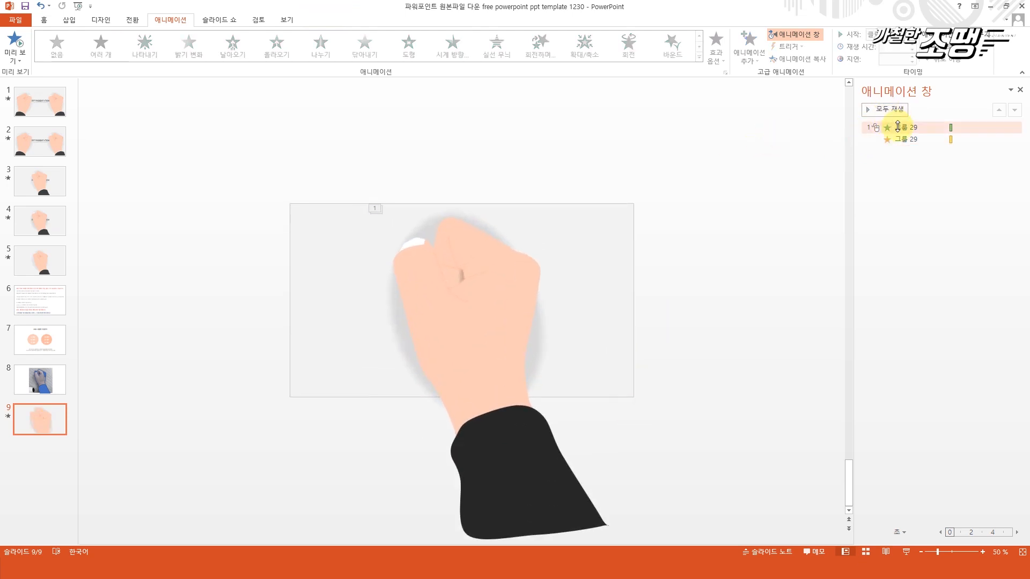
left_click(891, 110)
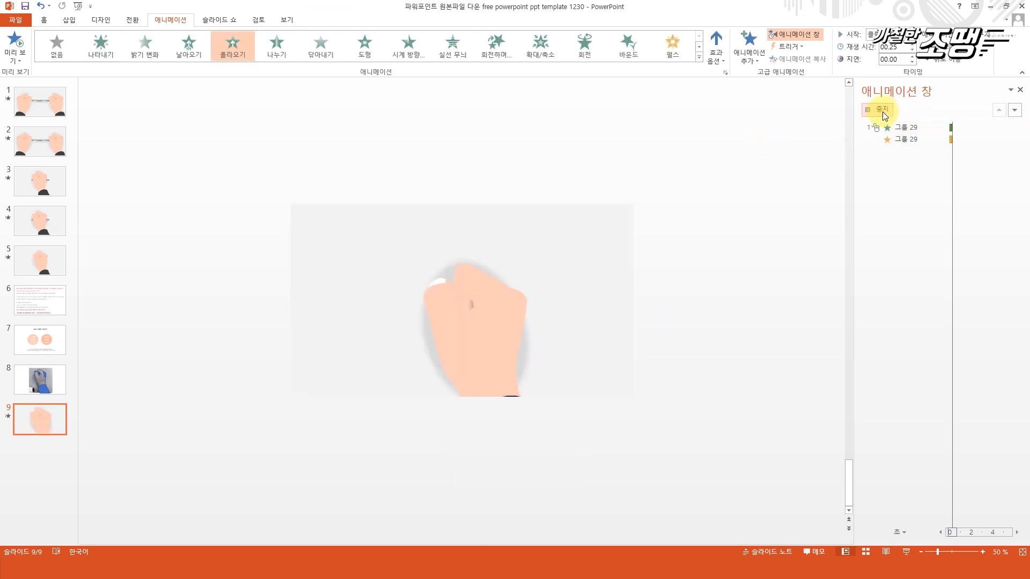
left_click(491, 338)
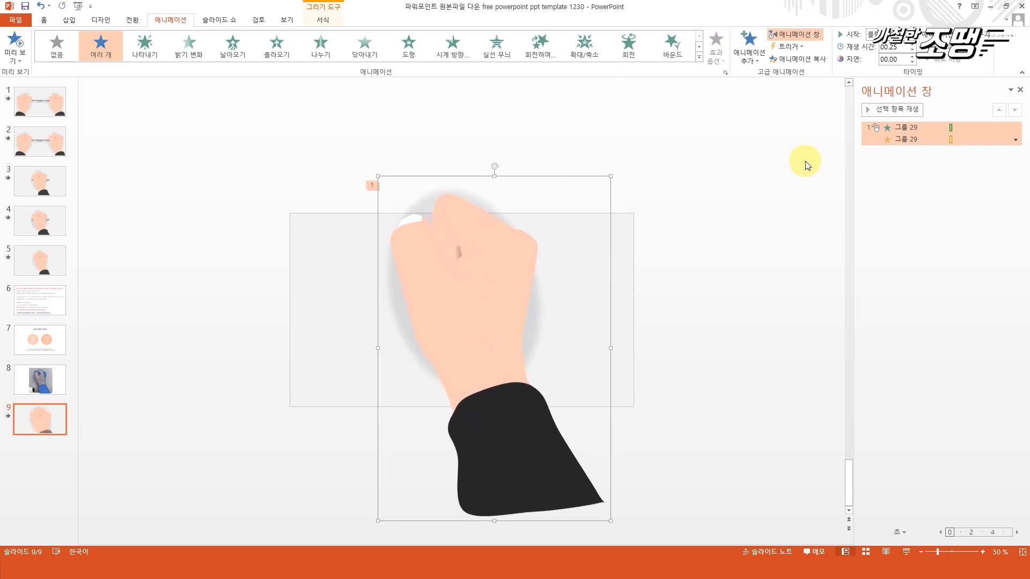
left_click(890, 110)
Increase the soft edge of the shadow ellipse inside the hand group to 35 pt.
scroll(626, 390, "up", 3)
left_click_drag(577, 275, 589, 281)
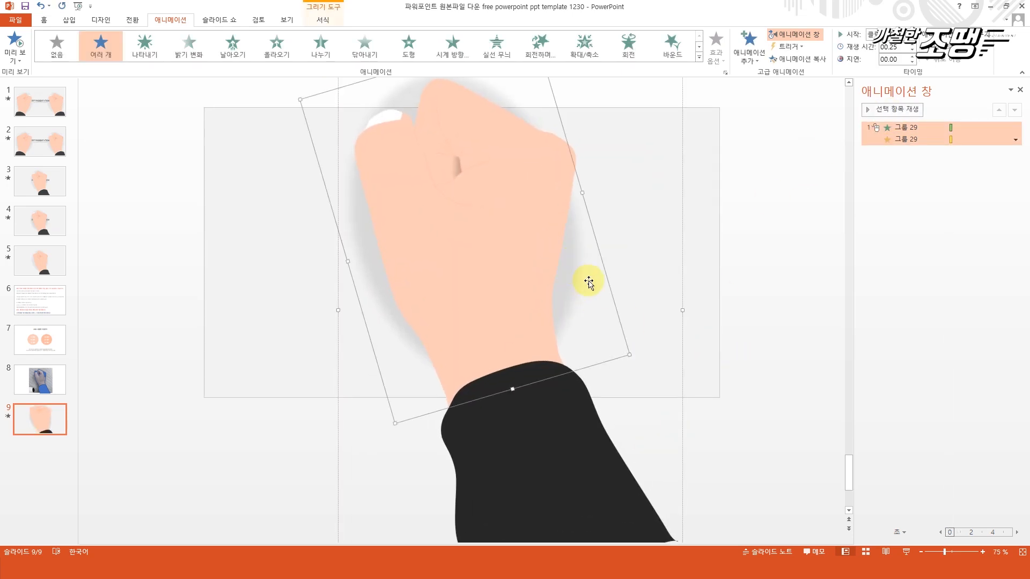
scroll(623, 372, "up", 2)
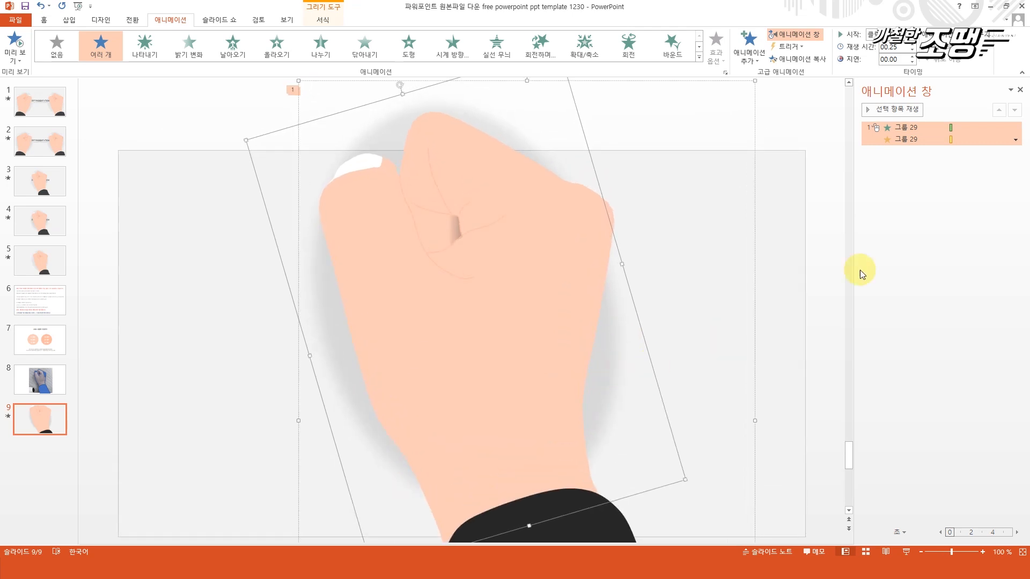
right_click(601, 351)
left_click(661, 483)
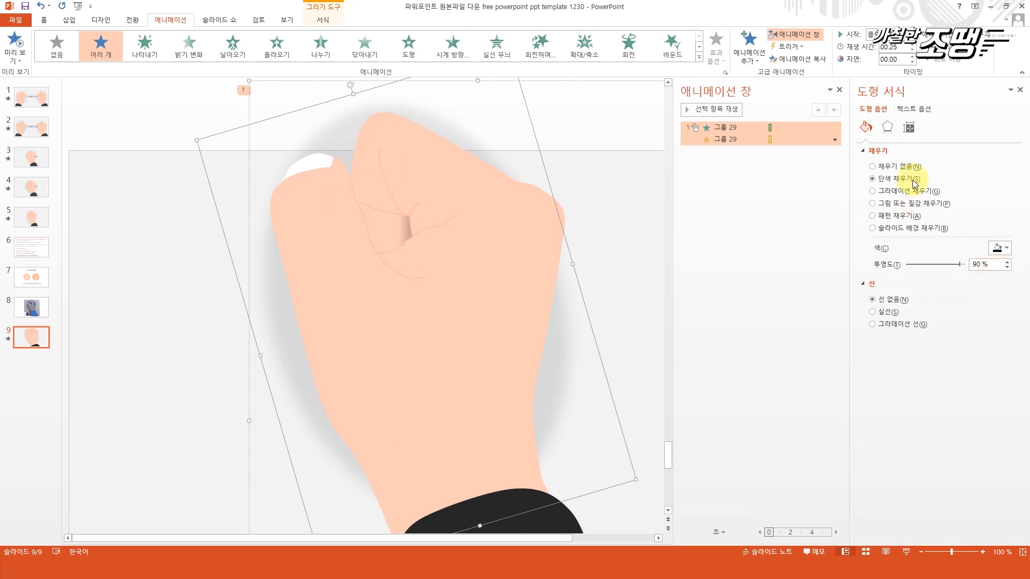
left_click(887, 127)
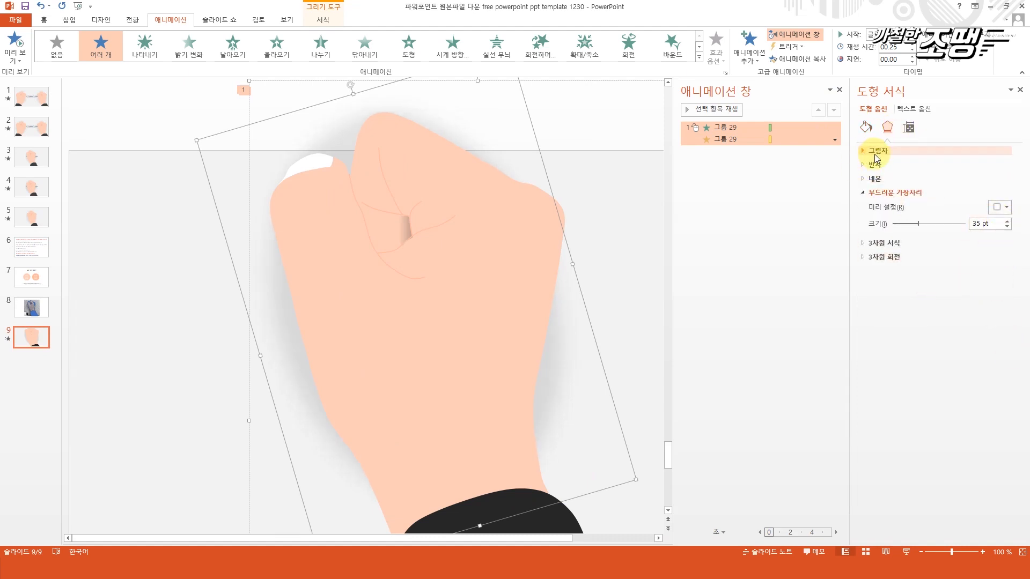
Set the fill transparency of the shadow ellipse inside the hand group to 95%.
left_click(866, 127)
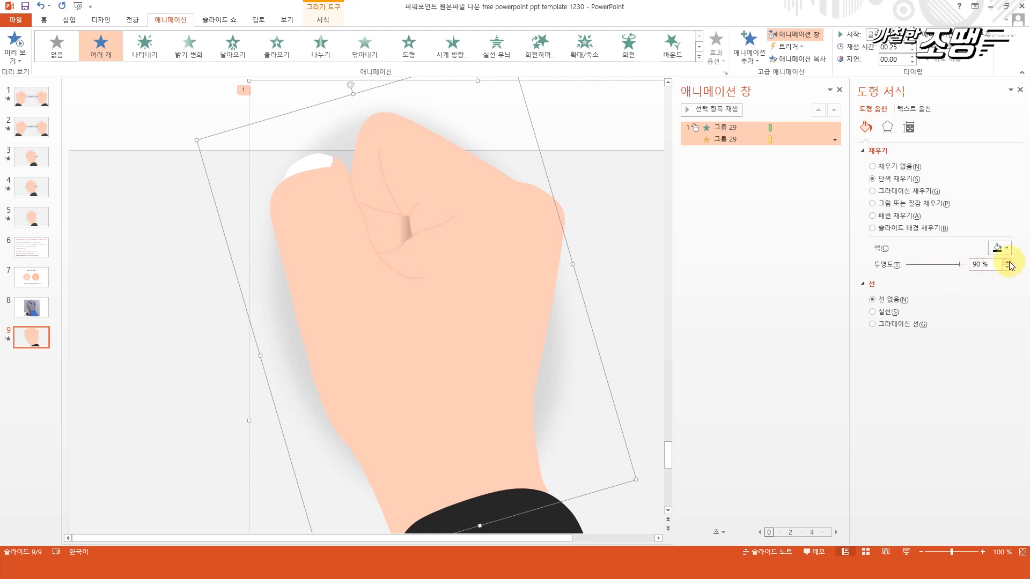
left_click(1008, 262)
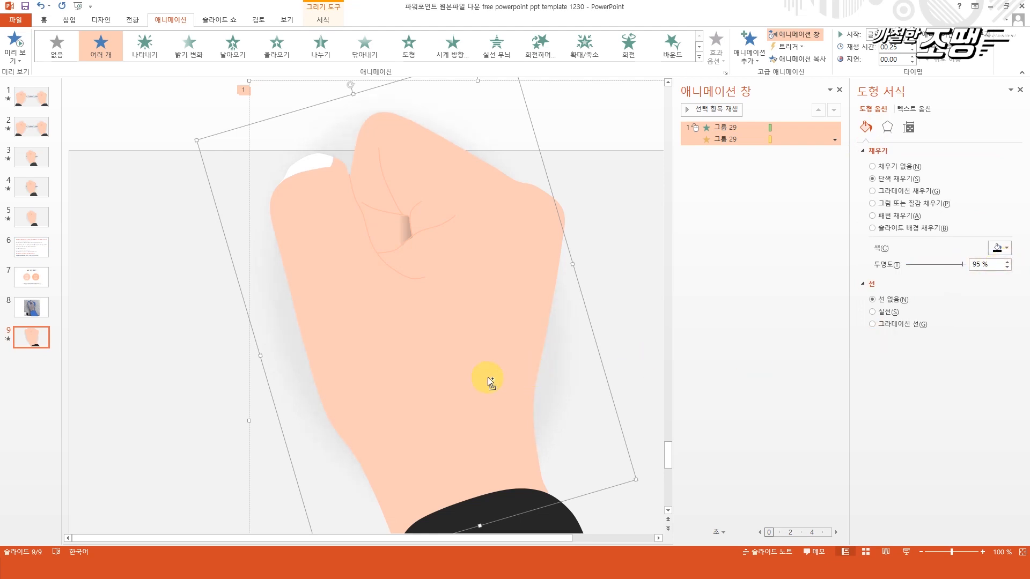
scroll(488, 378, "down", 1)
scroll(506, 378, "down", 1)
left_click(572, 317)
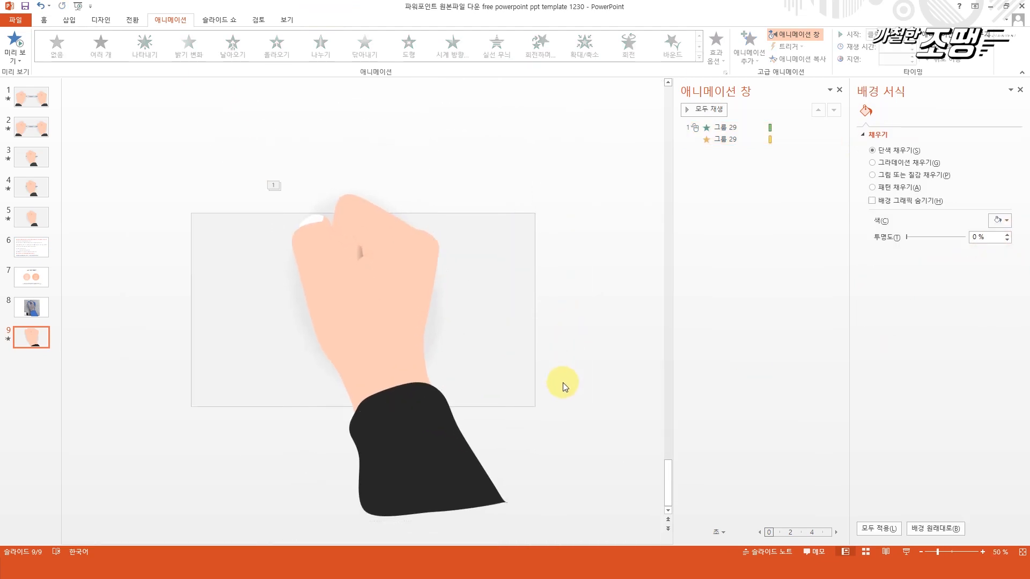
Close the shape formatting pane and preview the hand group's animations starting from its entrance effect.
left_click(393, 306)
left_click(1021, 91)
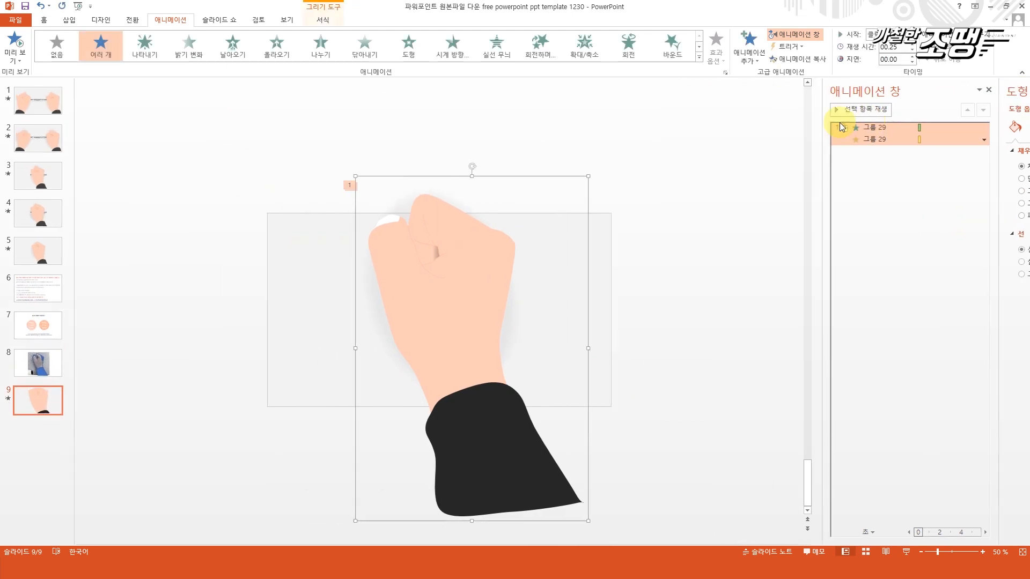
left_click(903, 127)
scroll(698, 318, "up", 1)
left_click(901, 114)
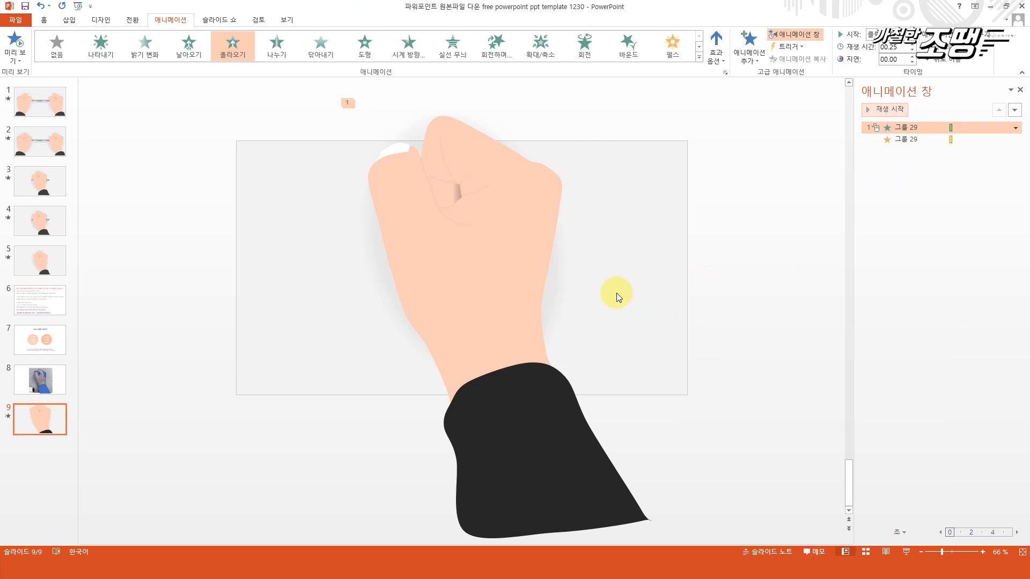
Add a 흔들기 (Teeter) emphasis to the hand group, starting after the previous effect with duration 00.25, and preview the sequence.
left_click(528, 278)
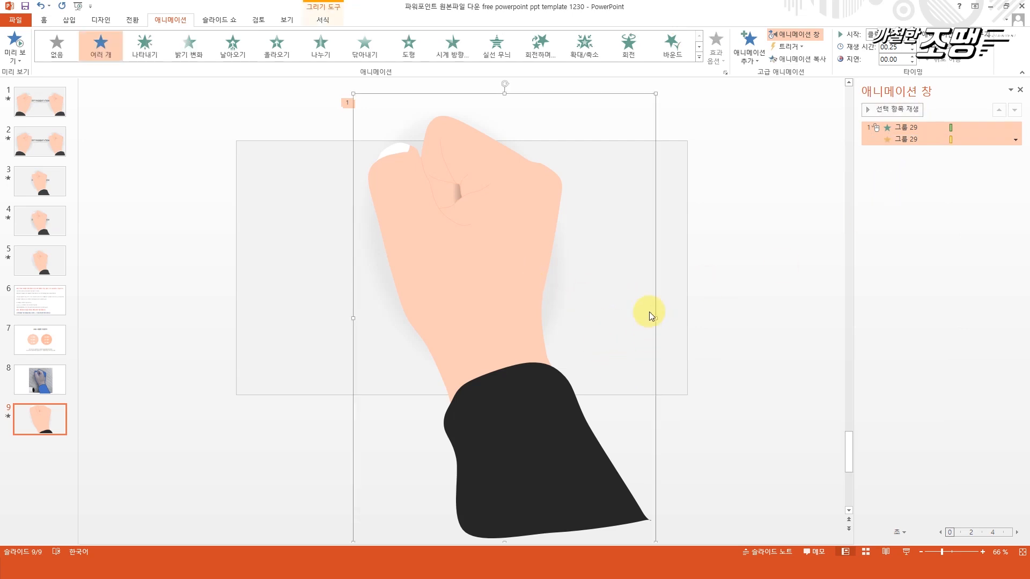
left_click(749, 49)
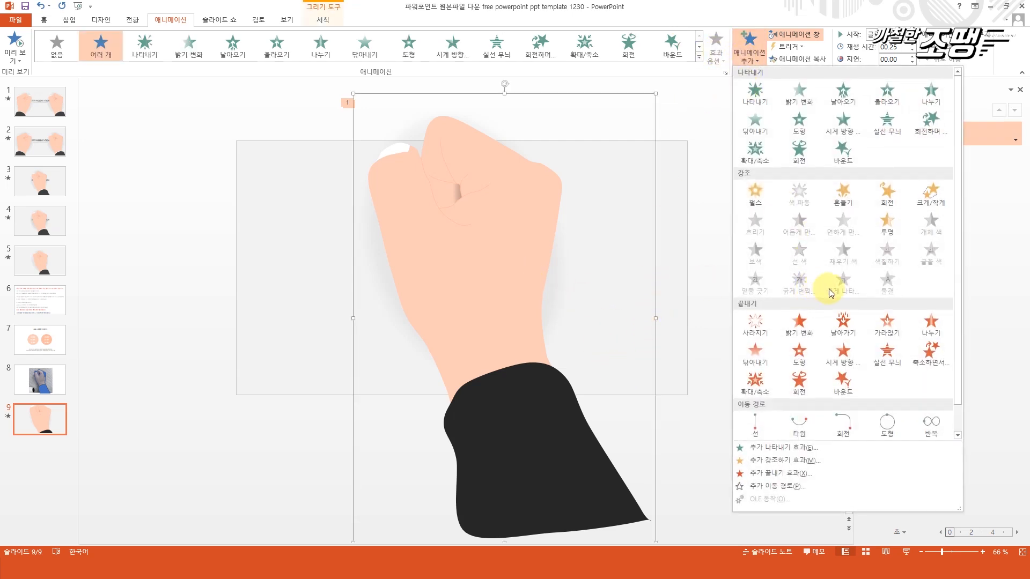
left_click(847, 210)
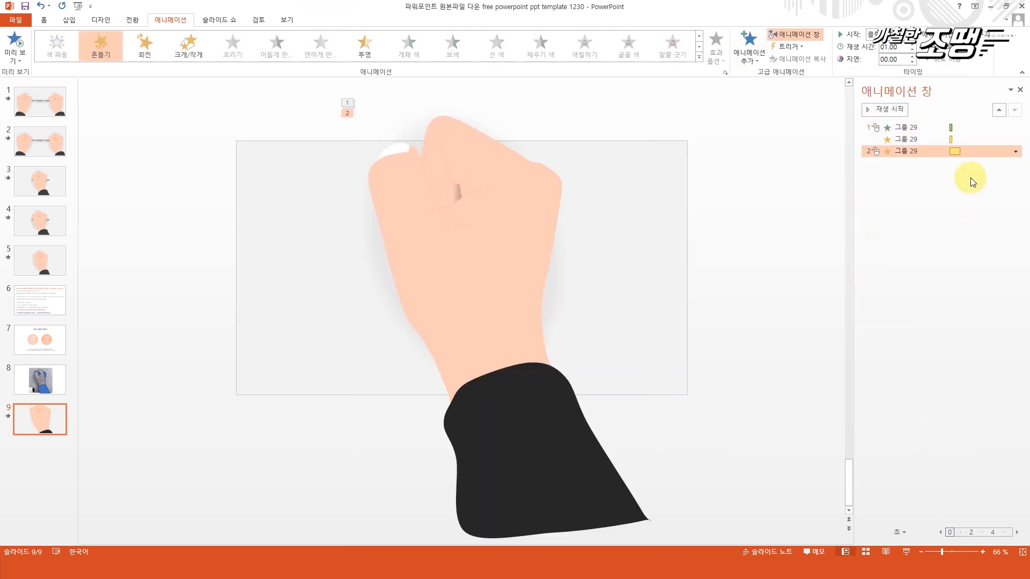
left_click(1015, 151)
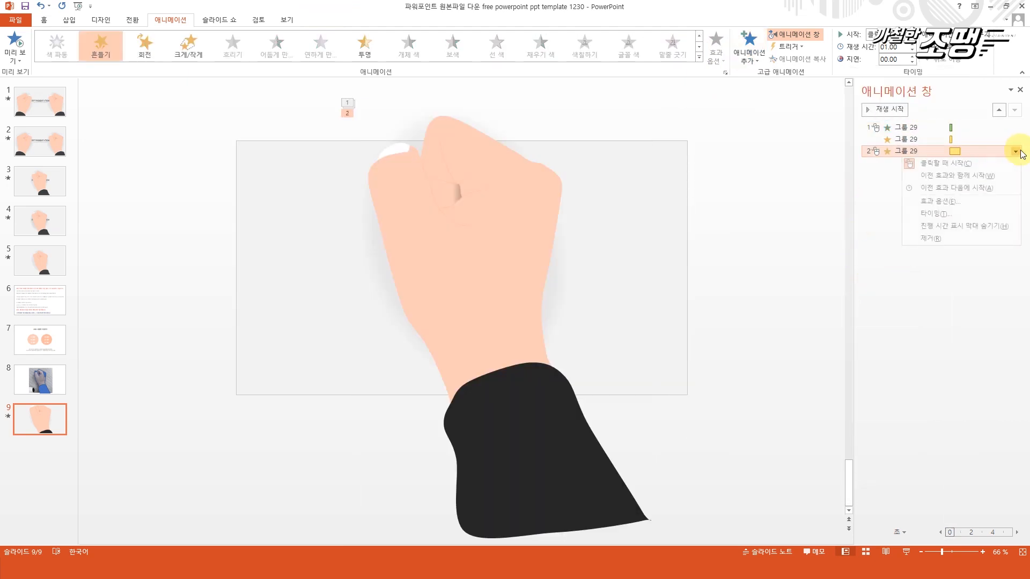
left_click(990, 189)
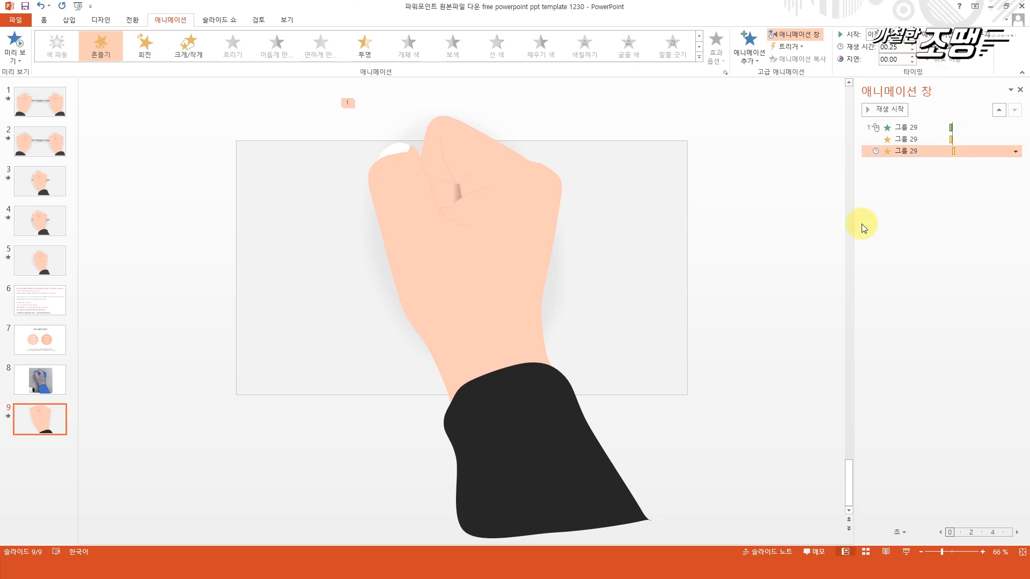
left_click(905, 127)
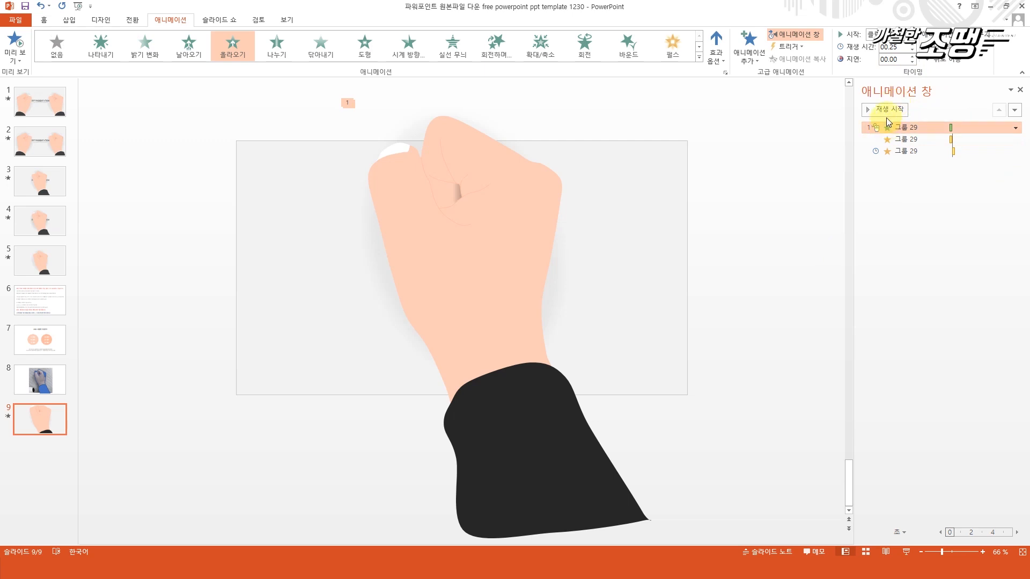
left_click(887, 111)
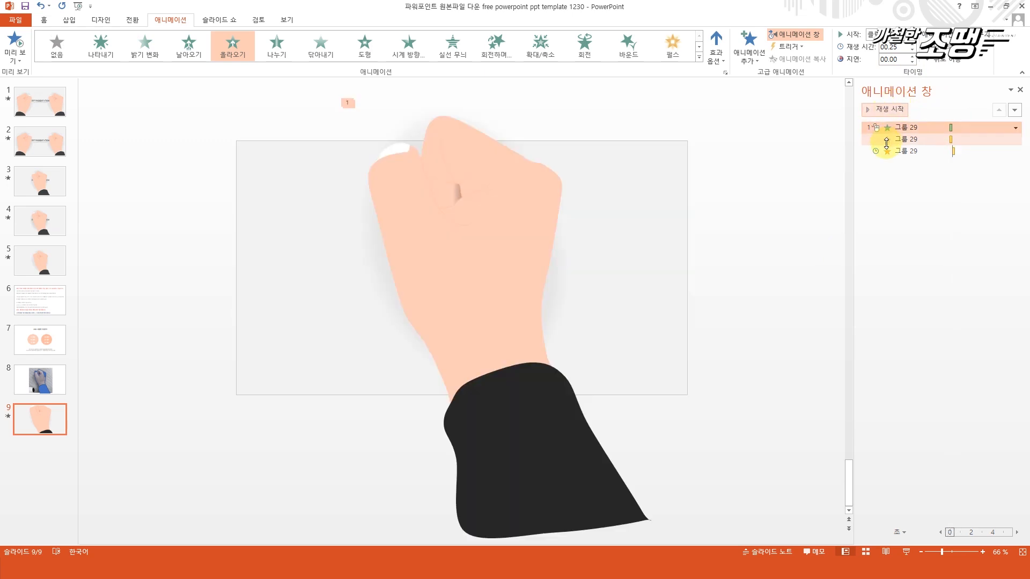
Assign the 폭탄 (Bomb) sound to the hand group's 흔들기 (Teeter) effect and preview the sequence from its entrance.
left_click(906, 151)
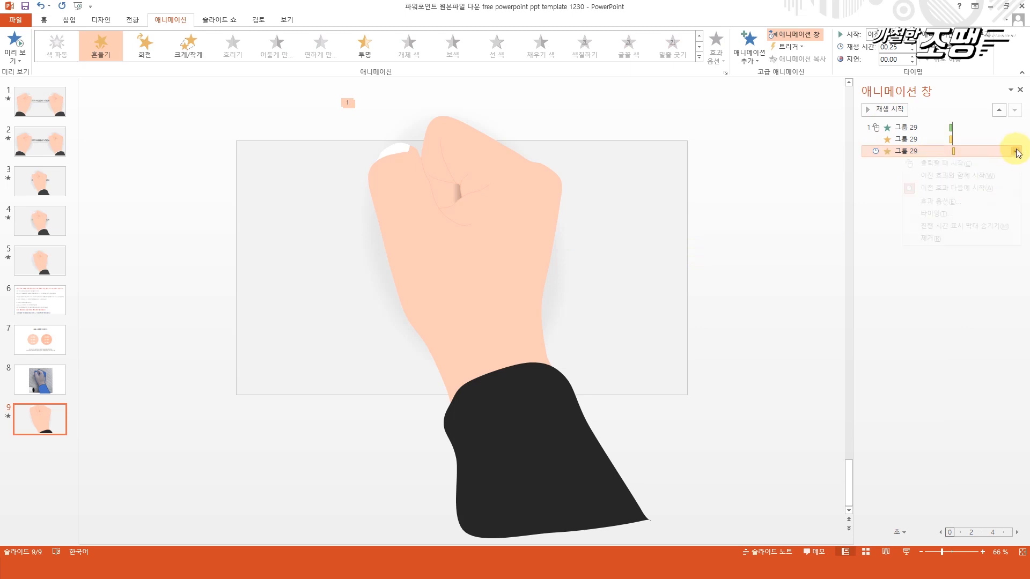
left_click(960, 201)
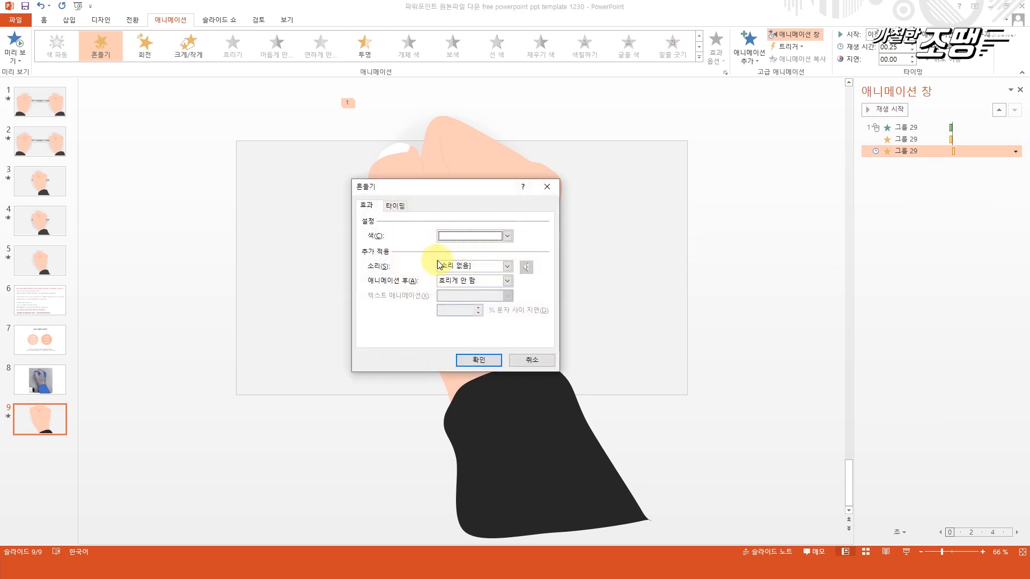
left_click(456, 266)
scroll(491, 311, "down", 5)
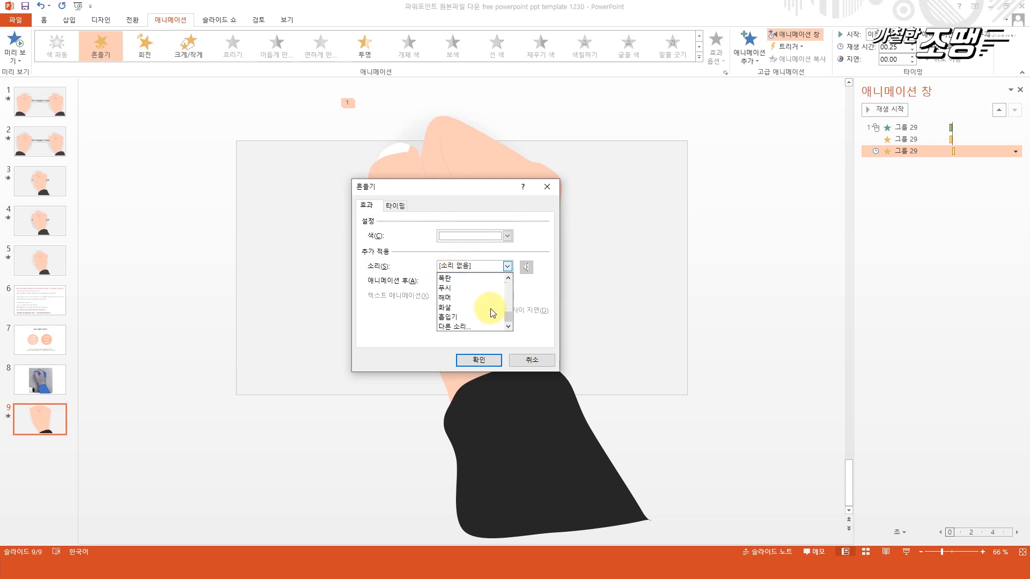
scroll(492, 313, "up", 1)
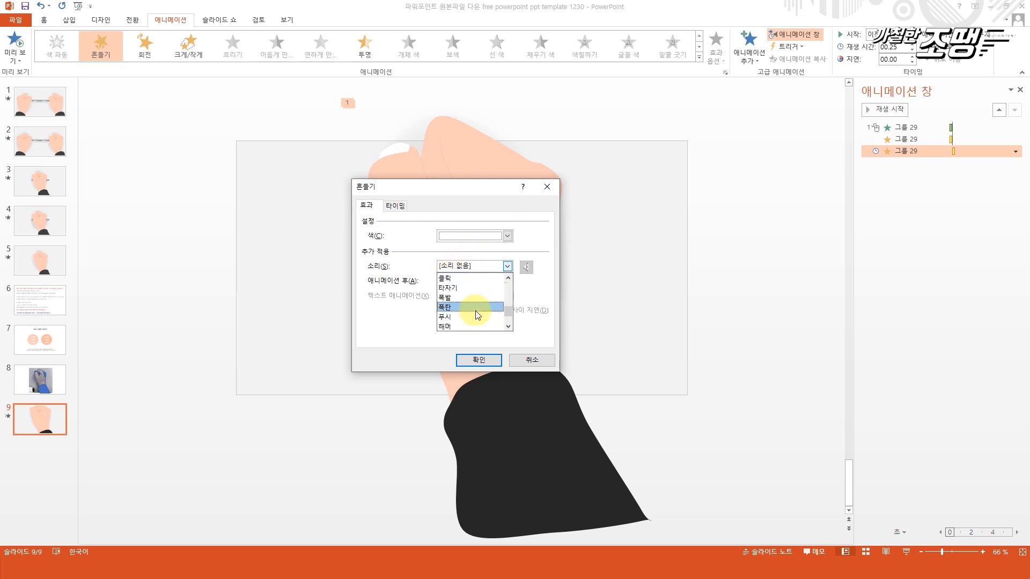
left_click(491, 308)
left_click(485, 361)
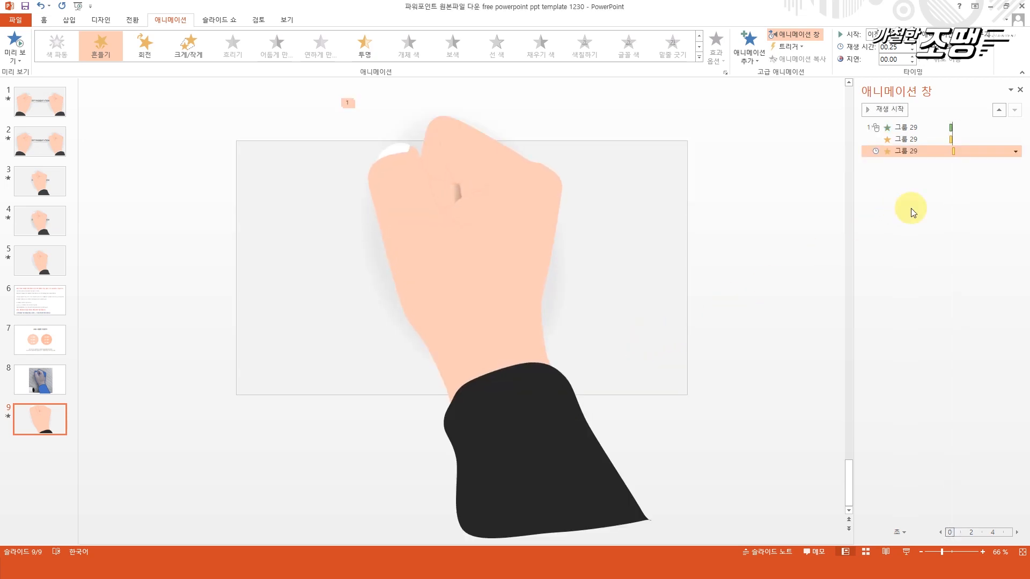
left_click(904, 128)
left_click(893, 109)
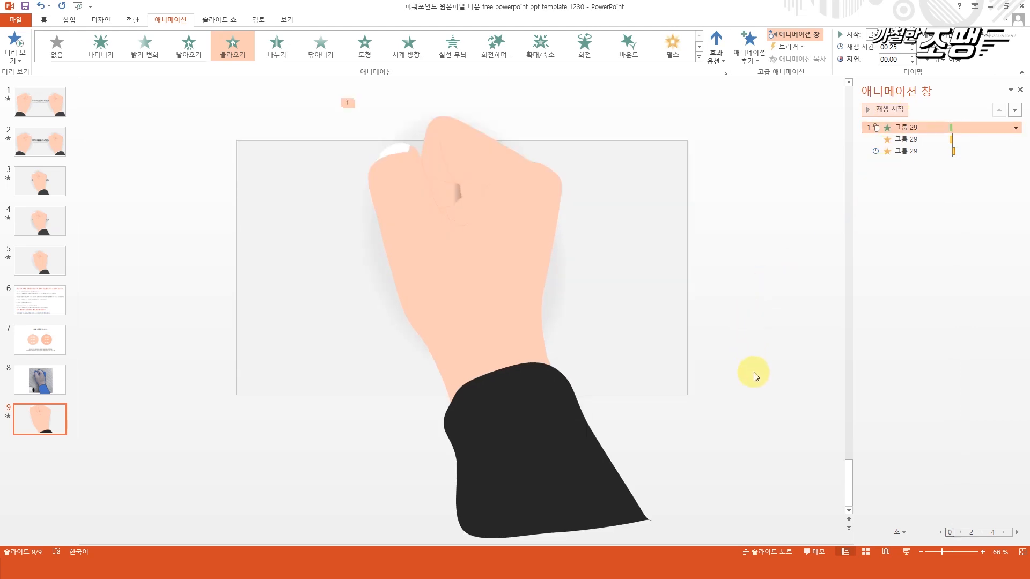
Select the PPT PRESENTATION title text box on slide 2 and return to slide 9.
left_click(741, 391)
left_click(40, 139)
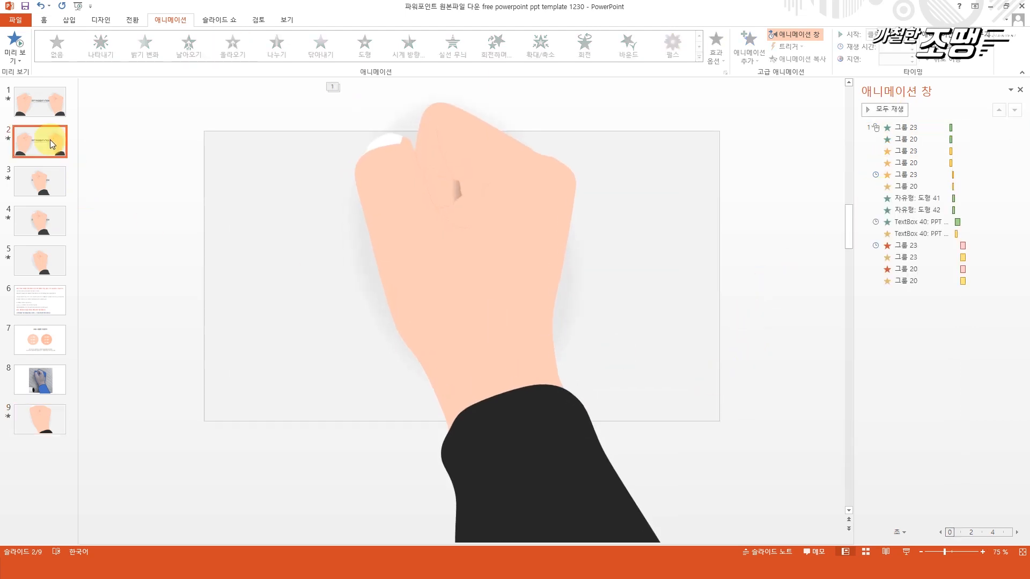
left_click(448, 292)
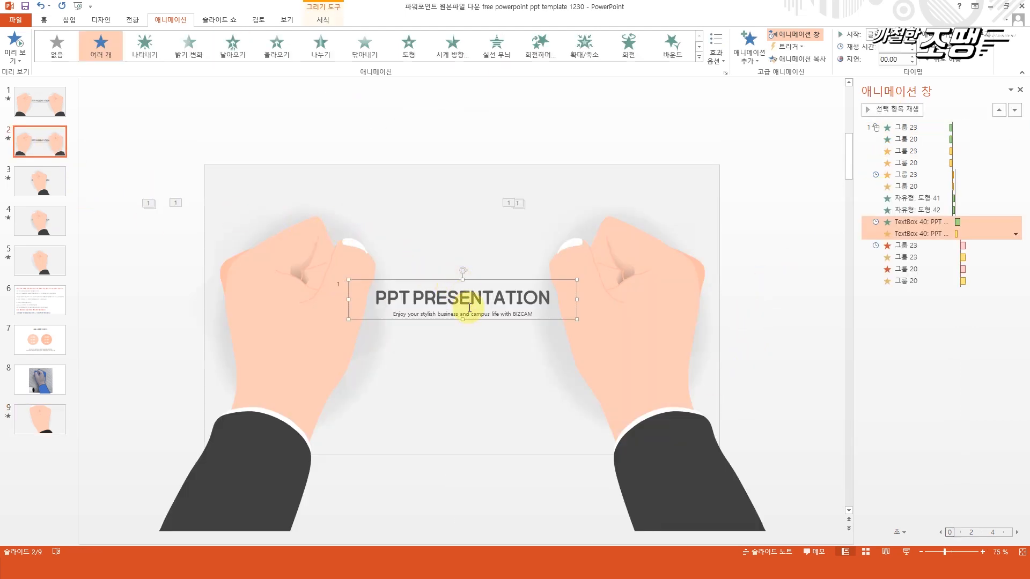
left_click(57, 423)
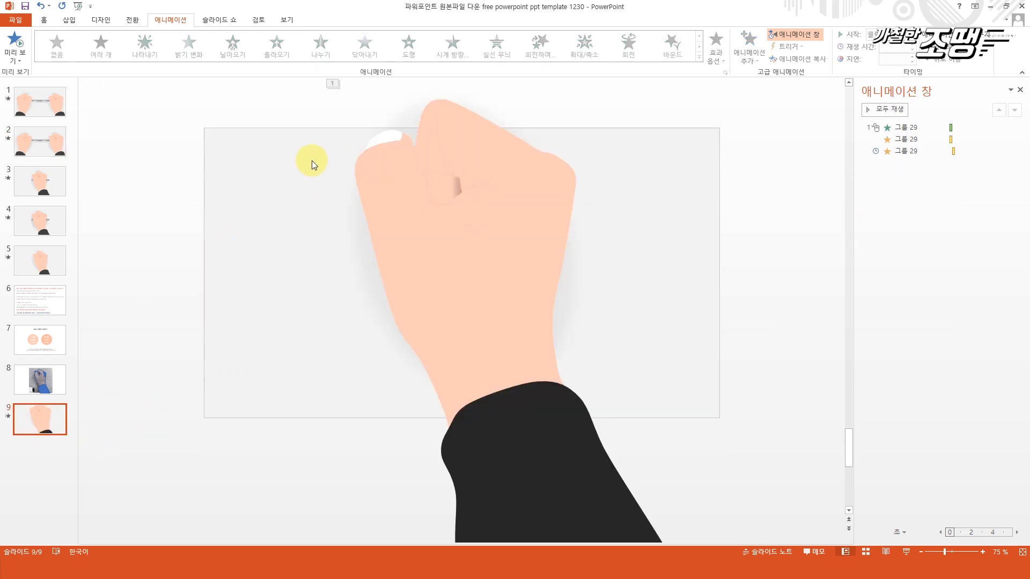